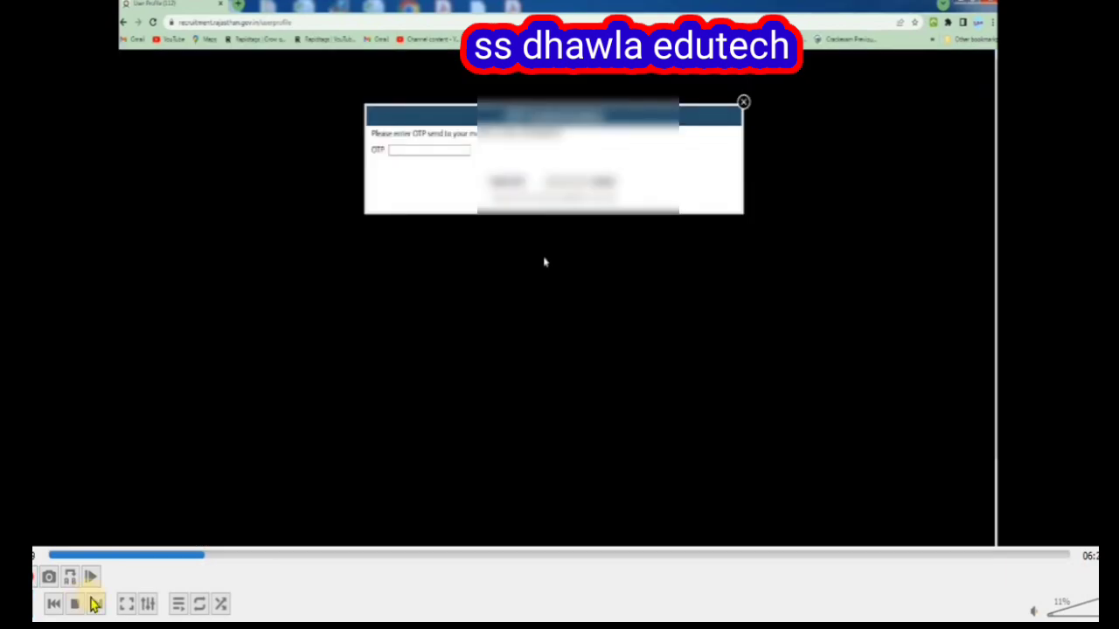
Seek the VLC recording forward to where the OTR E-KYC live photo guidelines appear.
click(202, 558)
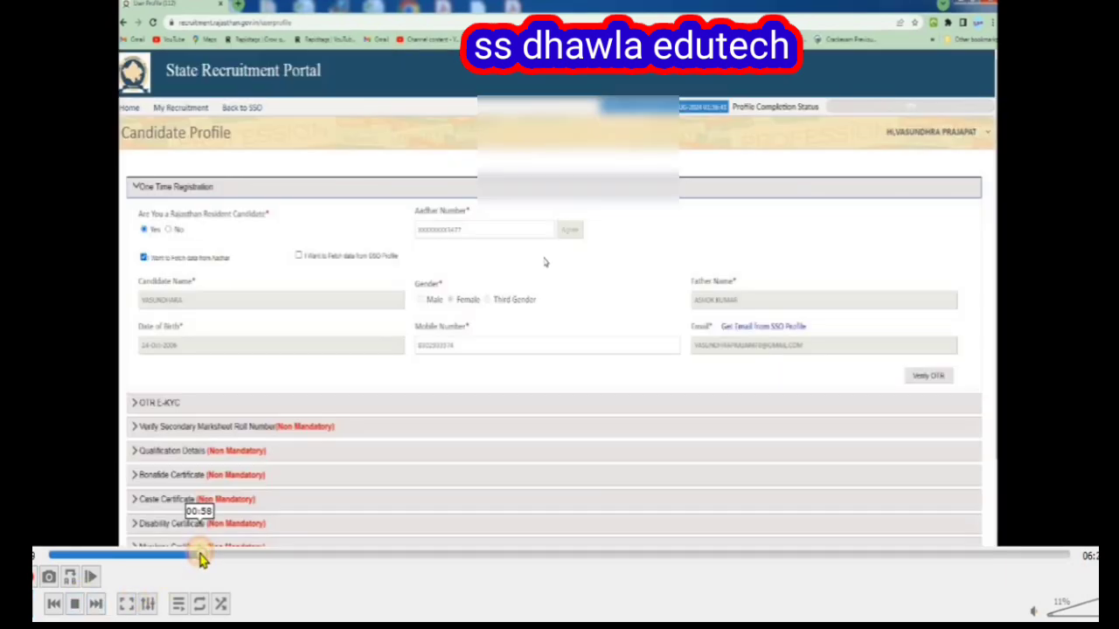
click(211, 559)
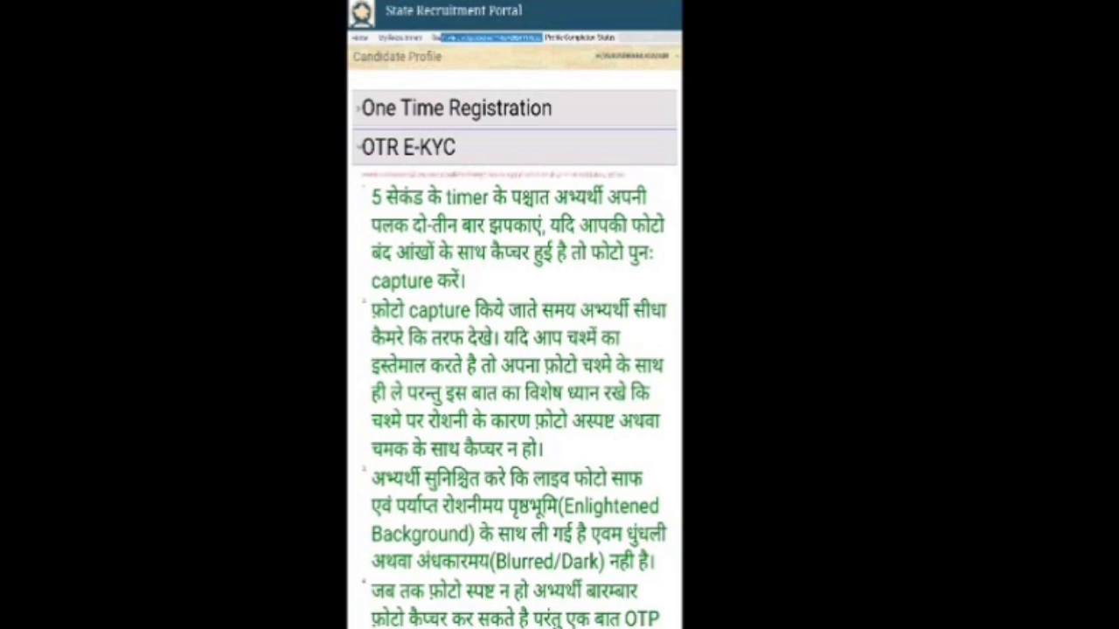
Try Take Photo and dismiss the warning about reading the guidelines first.
scroll(515, 350, down, 3)
scroll(516, 315, down, 5)
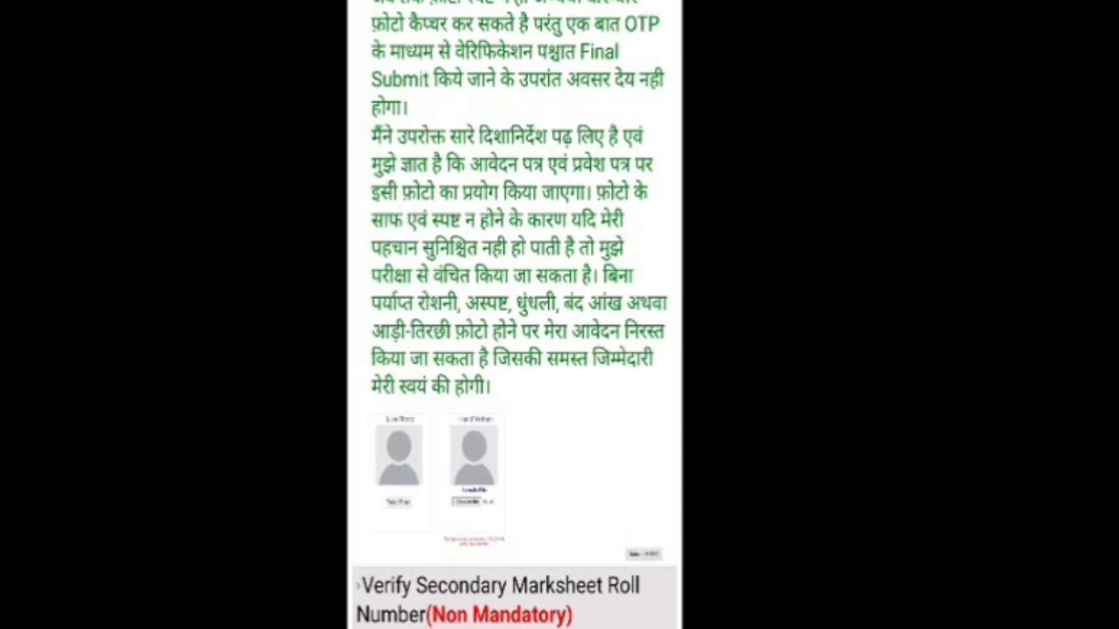
click(397, 503)
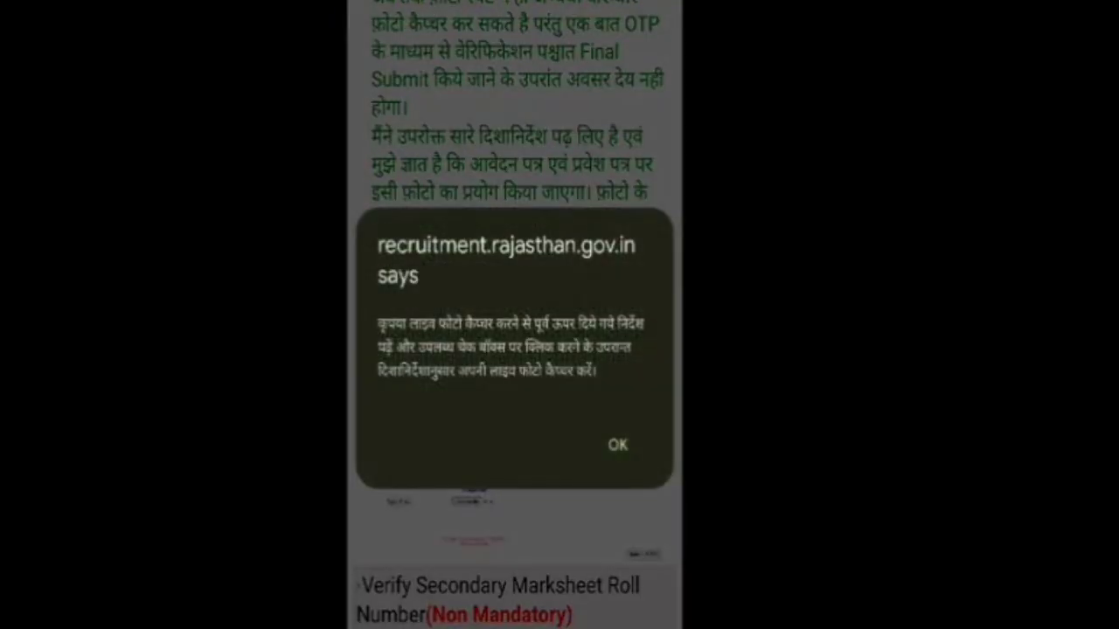
click(617, 444)
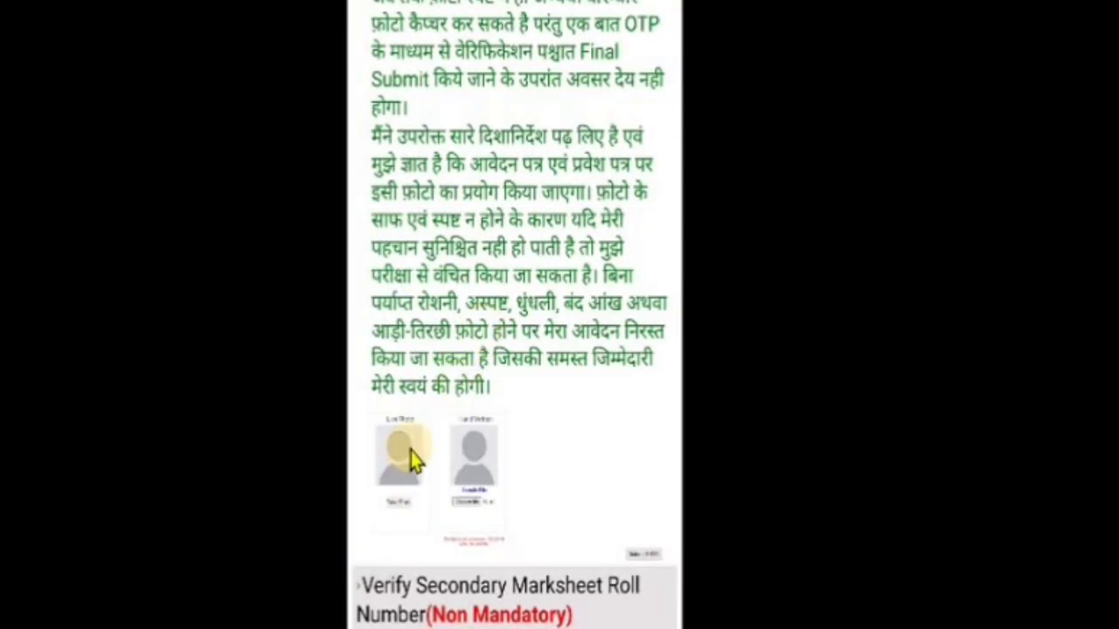
Tick the declaration below the Hindi guidelines, then start Take Photo.
scroll(378, 166, up, 6)
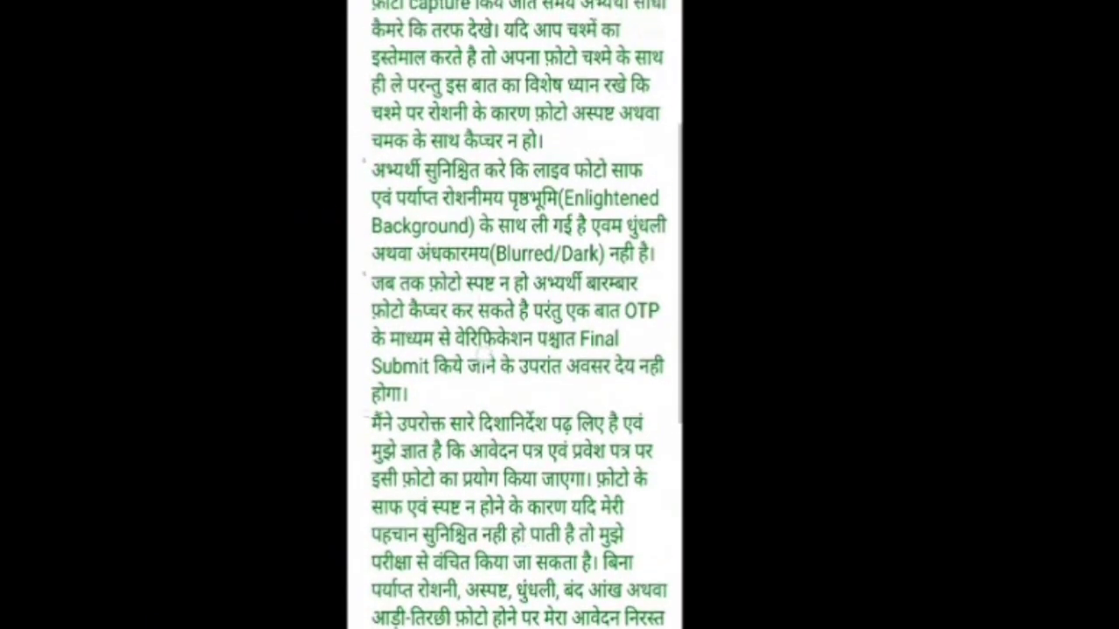
scroll(377, 166, down, 3)
scroll(515, 315, down, 1)
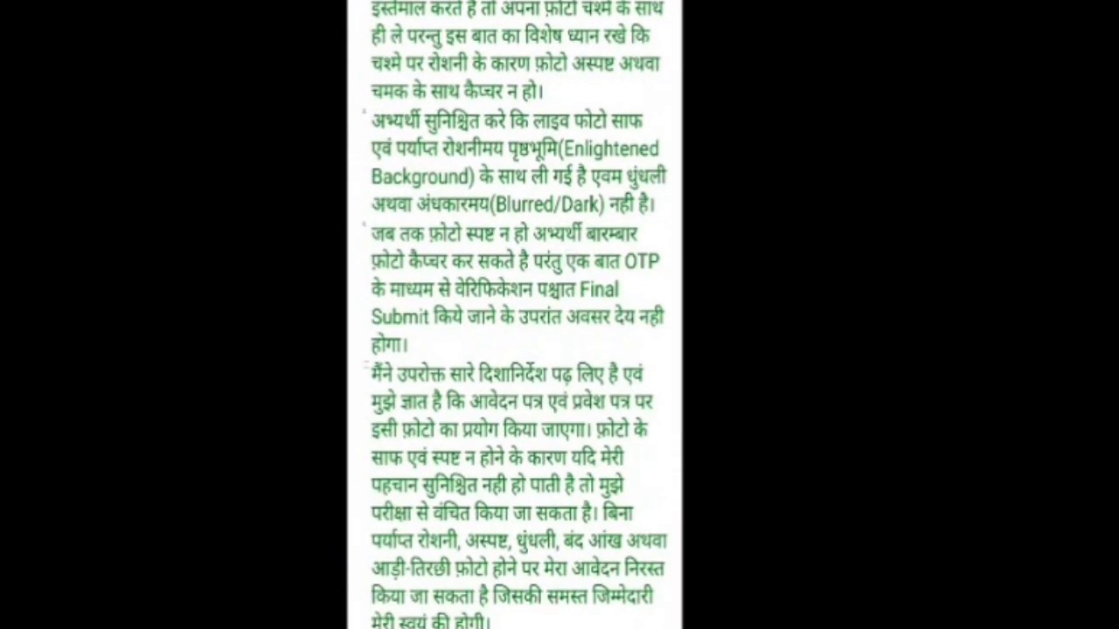
click(366, 364)
scroll(515, 315, down, 2)
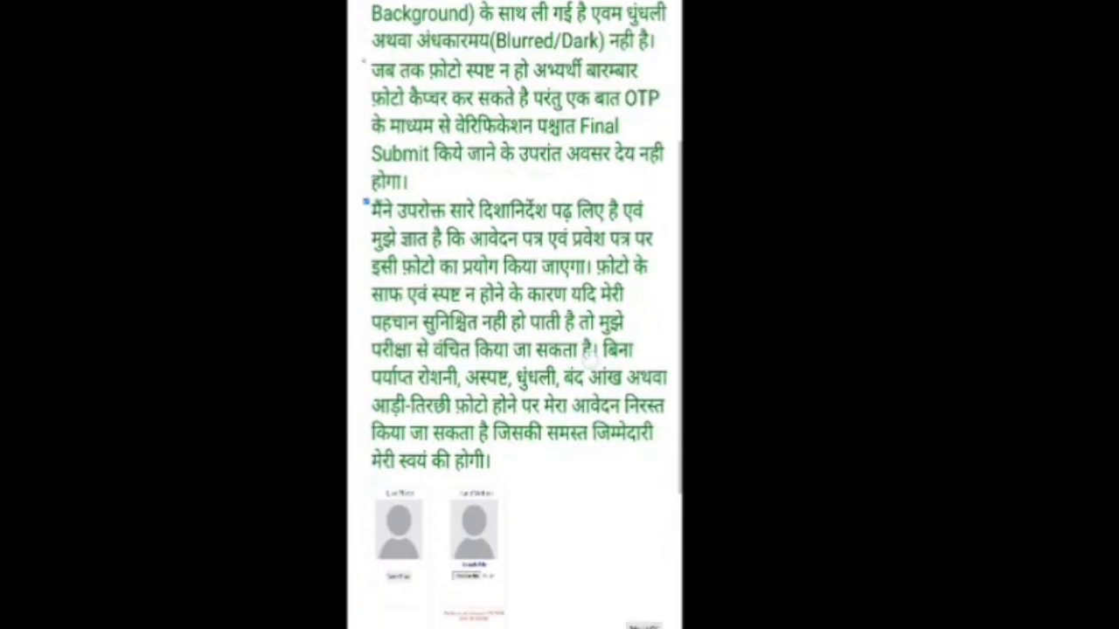
click(398, 555)
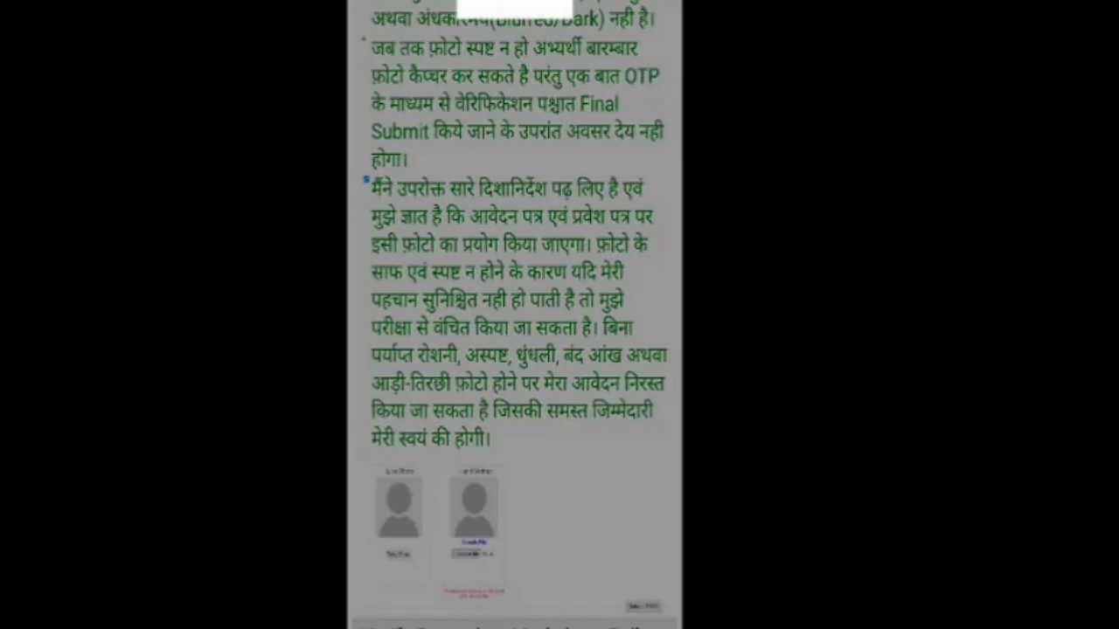
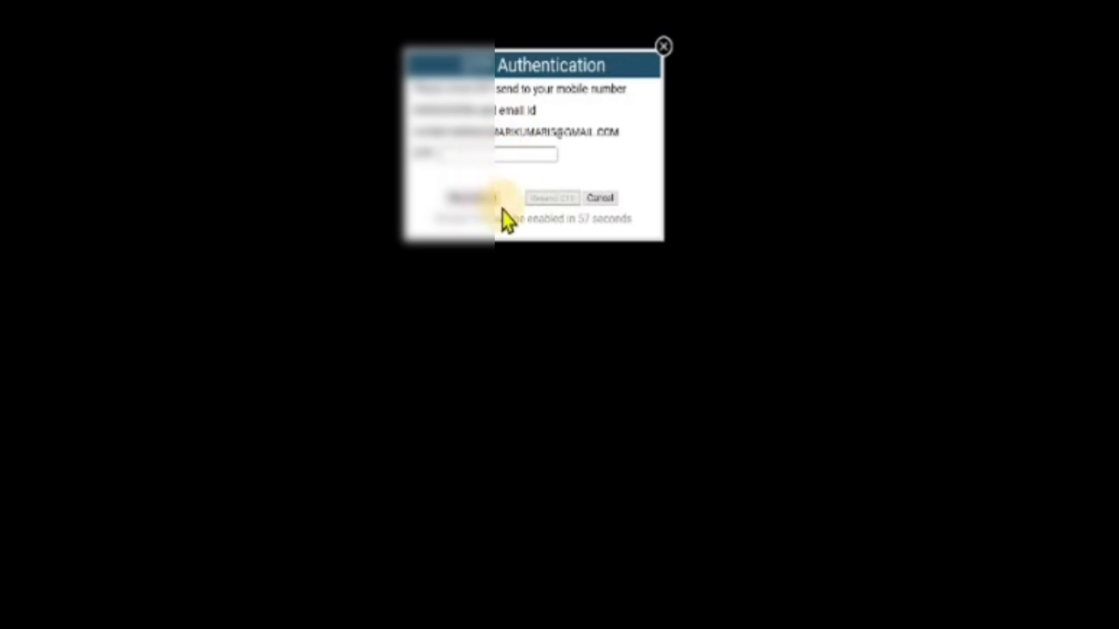
Enter the received OTP, final-submit the OTR e-KYC and acknowledge the alert.
click(503, 155)
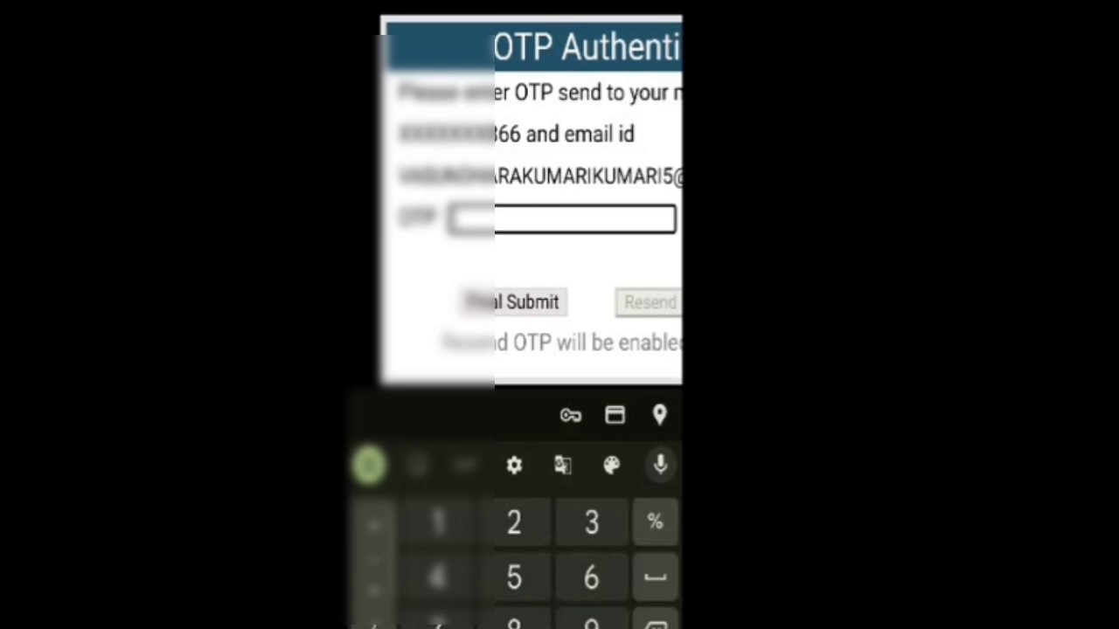
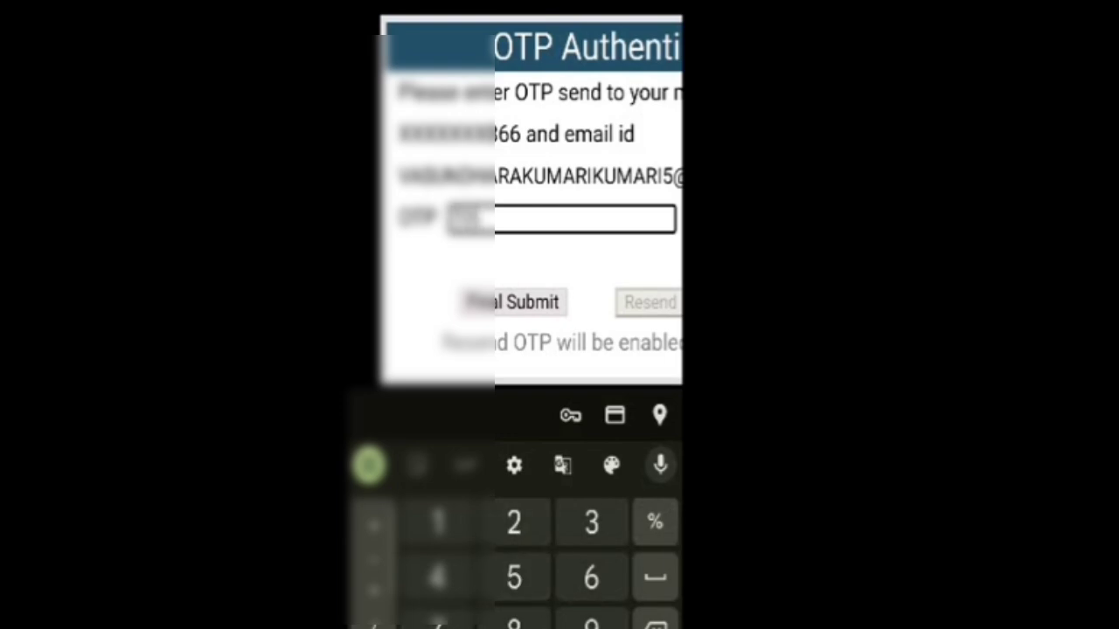
click(516, 303)
click(621, 420)
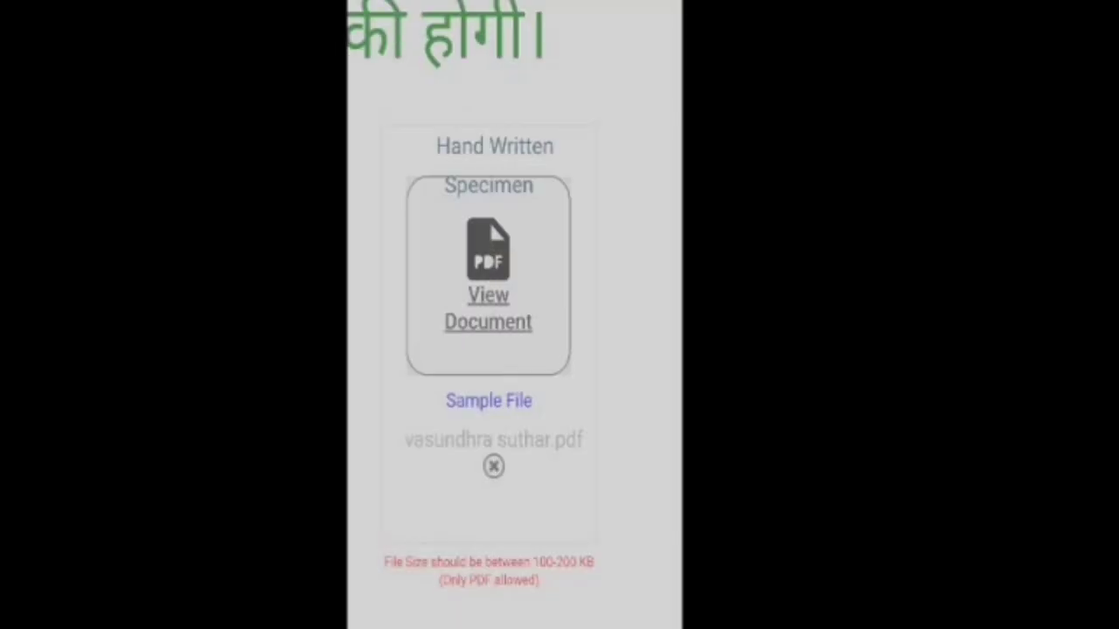
Acknowledge the e-KYC success message and scroll down to the recruitment listing.
mouse_move(444, 532)
mouse_down()
mouse_move(548, 498)
mouse_move(464, 467)
mouse_up()
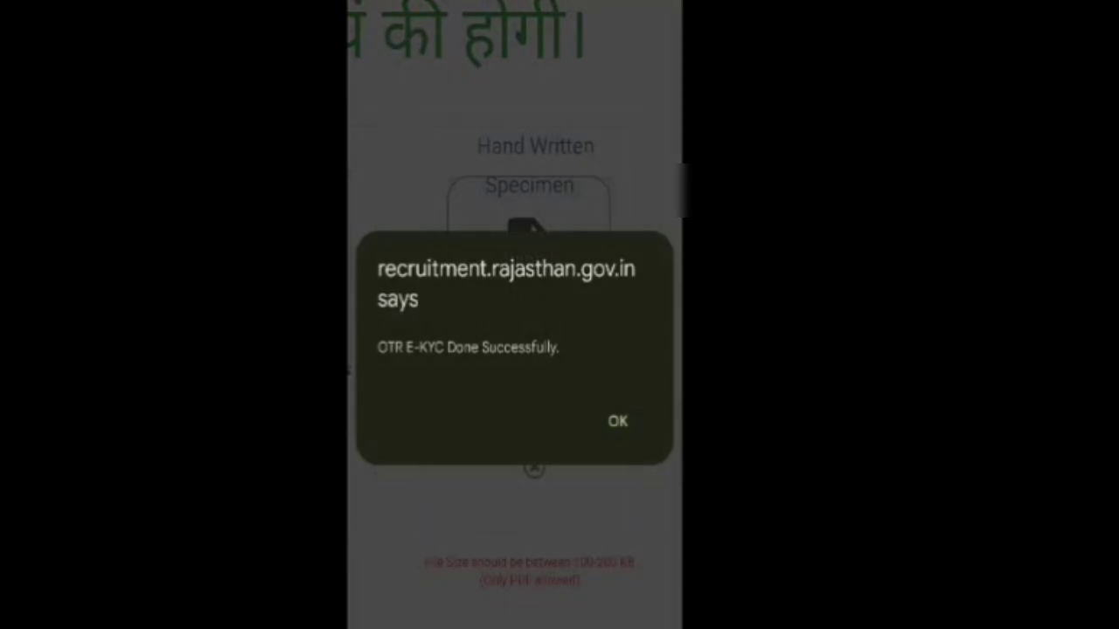
click(618, 420)
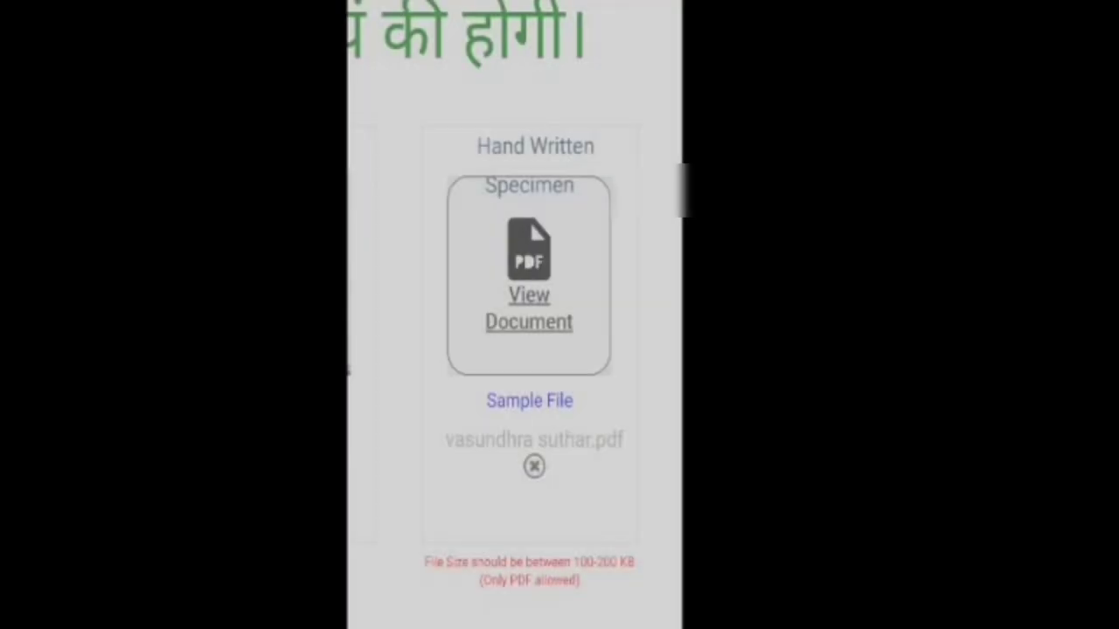
drag(629, 612, 631, 430)
scroll(561, 364, down, 5)
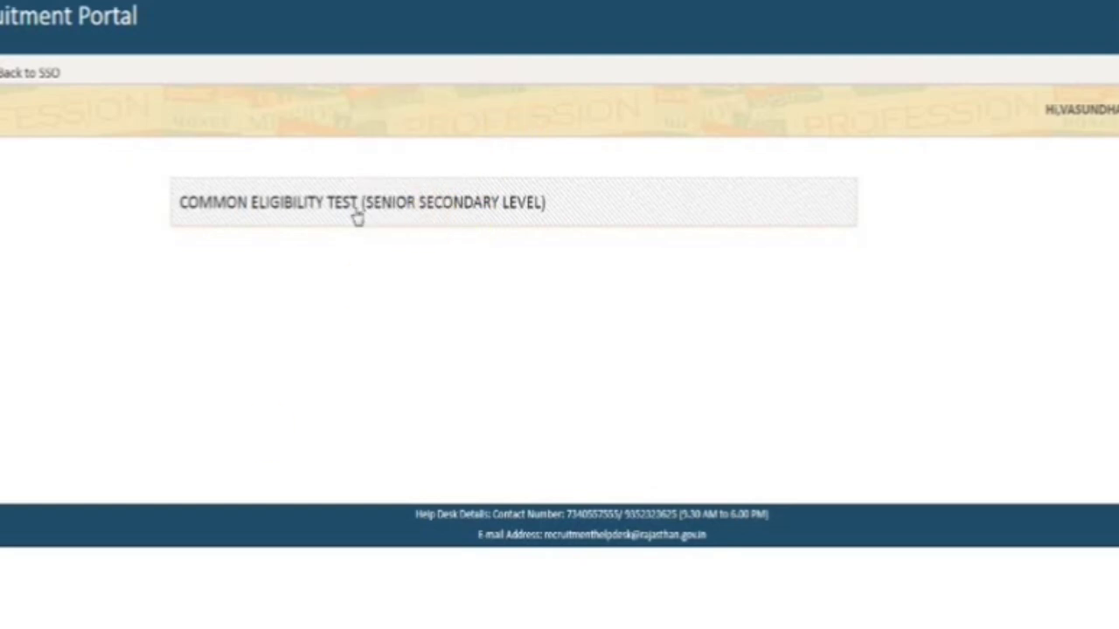
Open the COMMON ELIGIBILITY TEST (SENIOR SECONDARY LEVEL) form and proceed past the OTR Data Review.
click(357, 218)
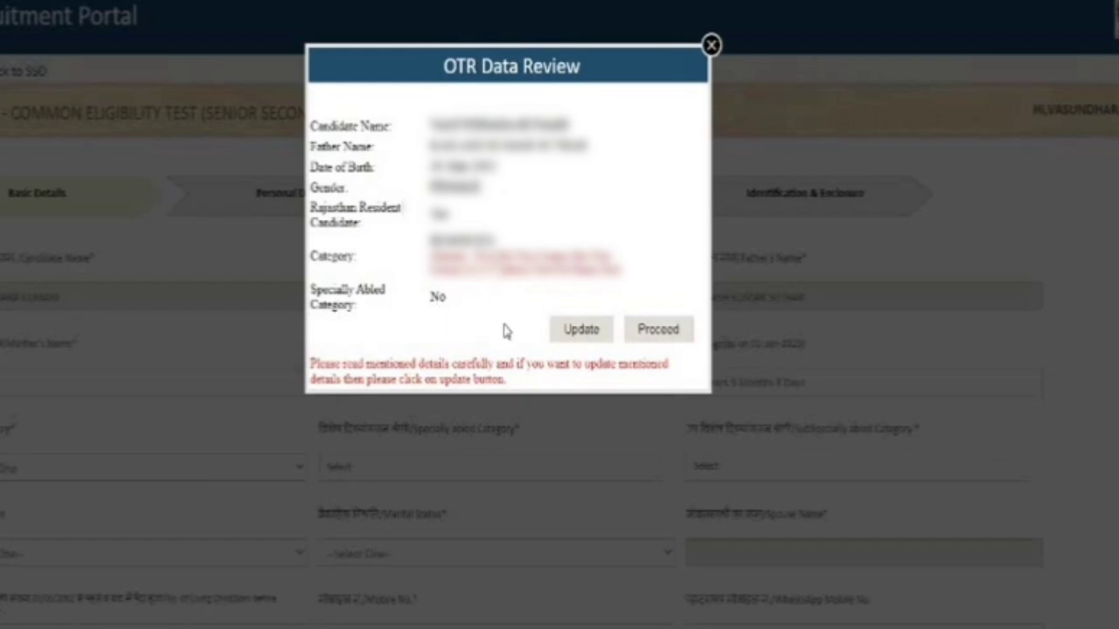
click(659, 331)
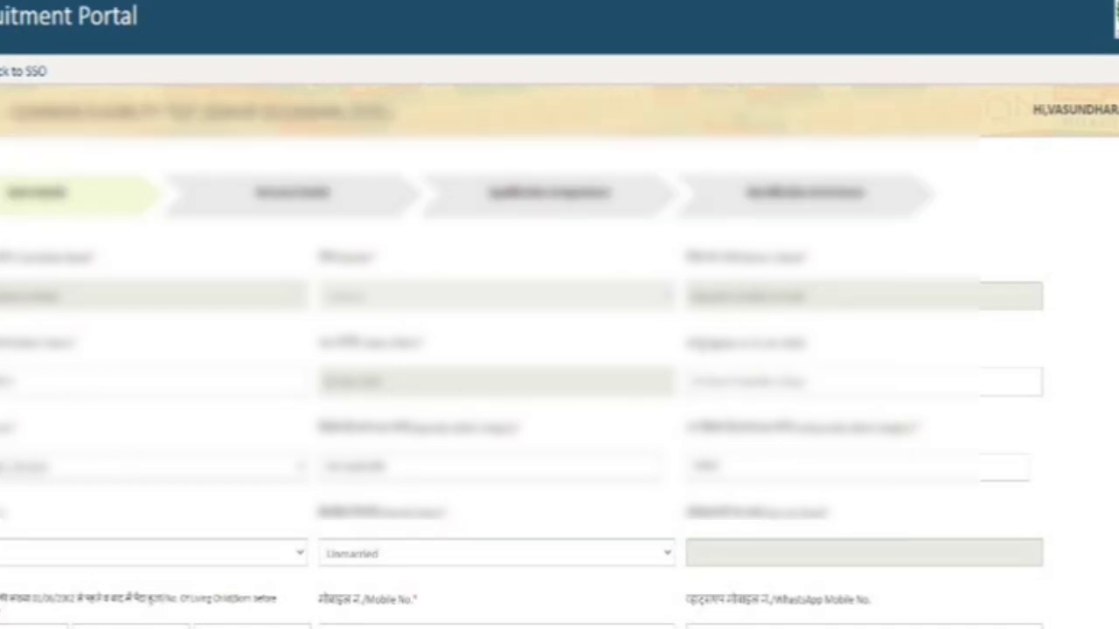
Choose the creamy-layer option, specially abled Not Applicable, and marital status Unmarried.
click(51, 472)
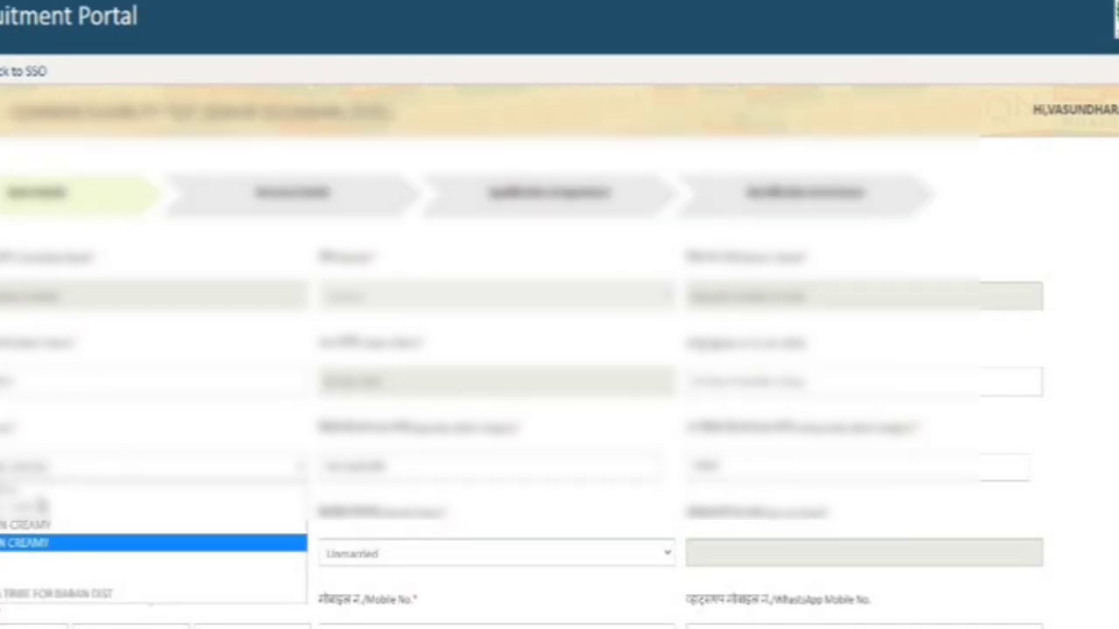
click(3, 544)
click(344, 472)
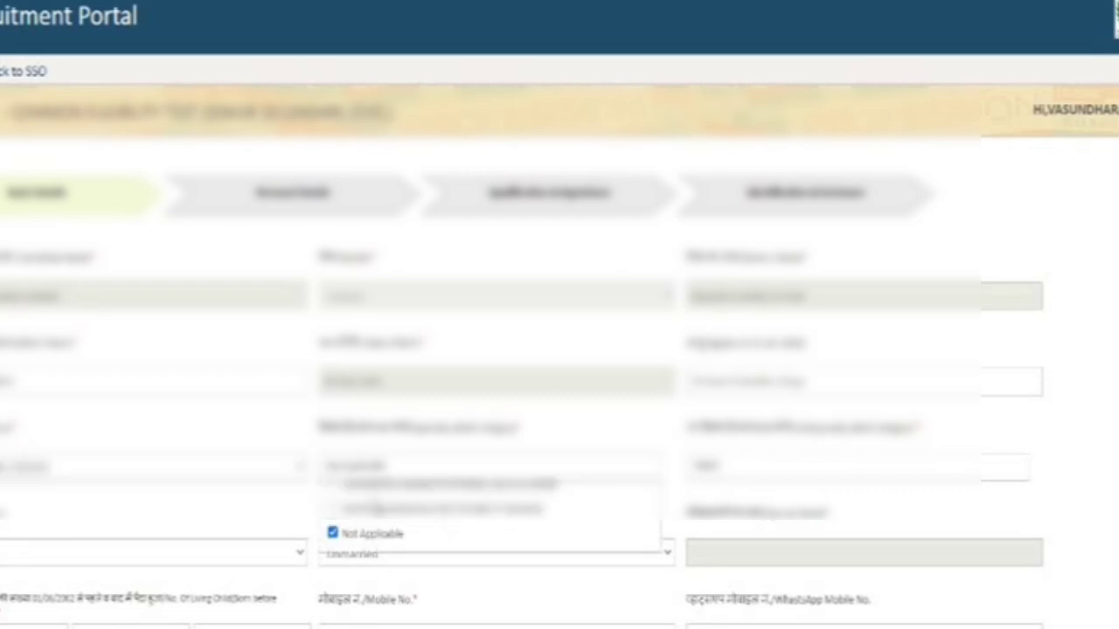
click(465, 469)
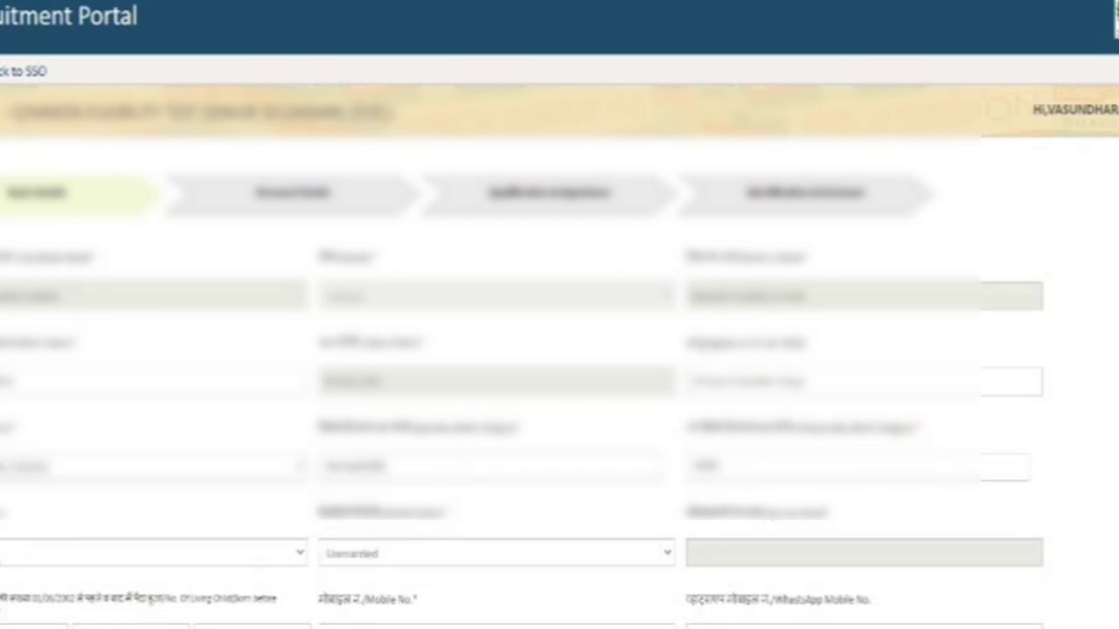
click(364, 559)
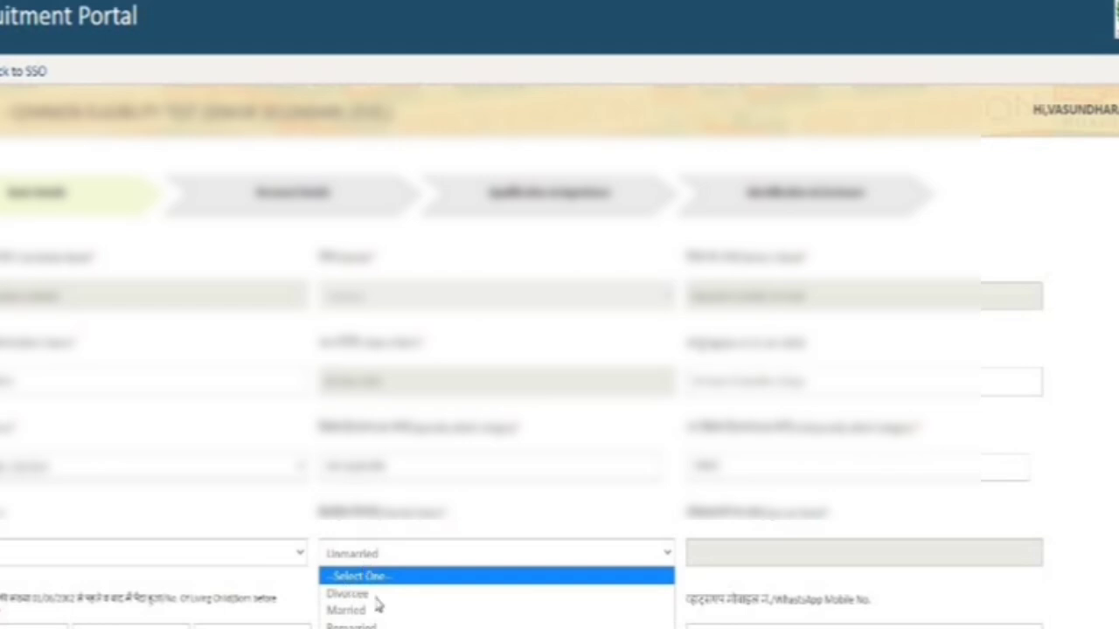
click(757, 560)
scroll(678, 537, down, 2)
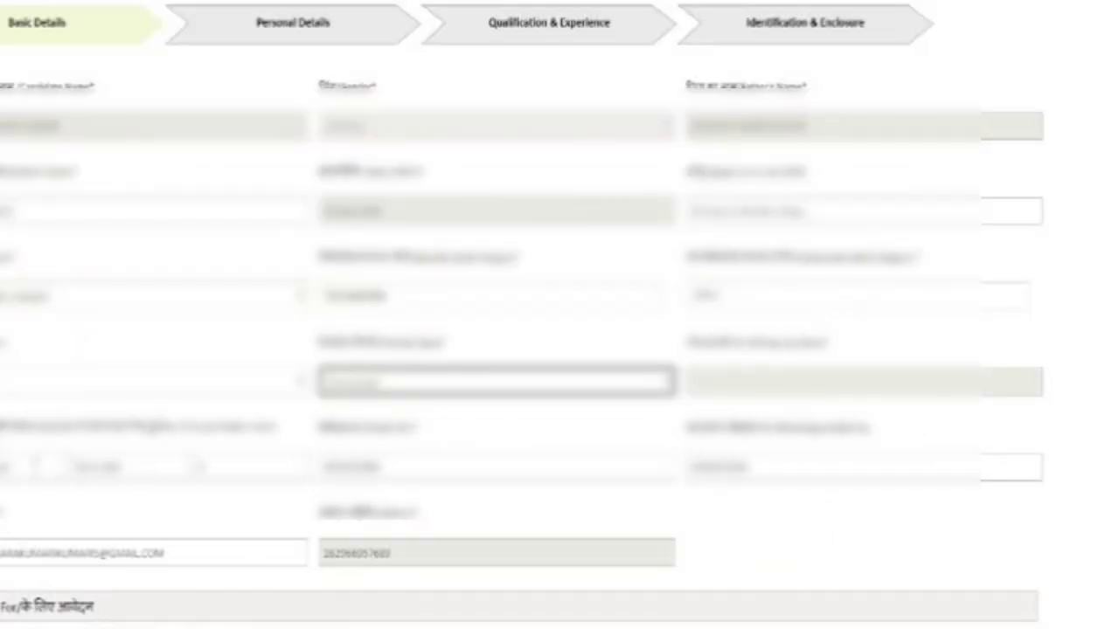
Move through the living-children fields and scroll down the Basic Details form.
key(Tab)
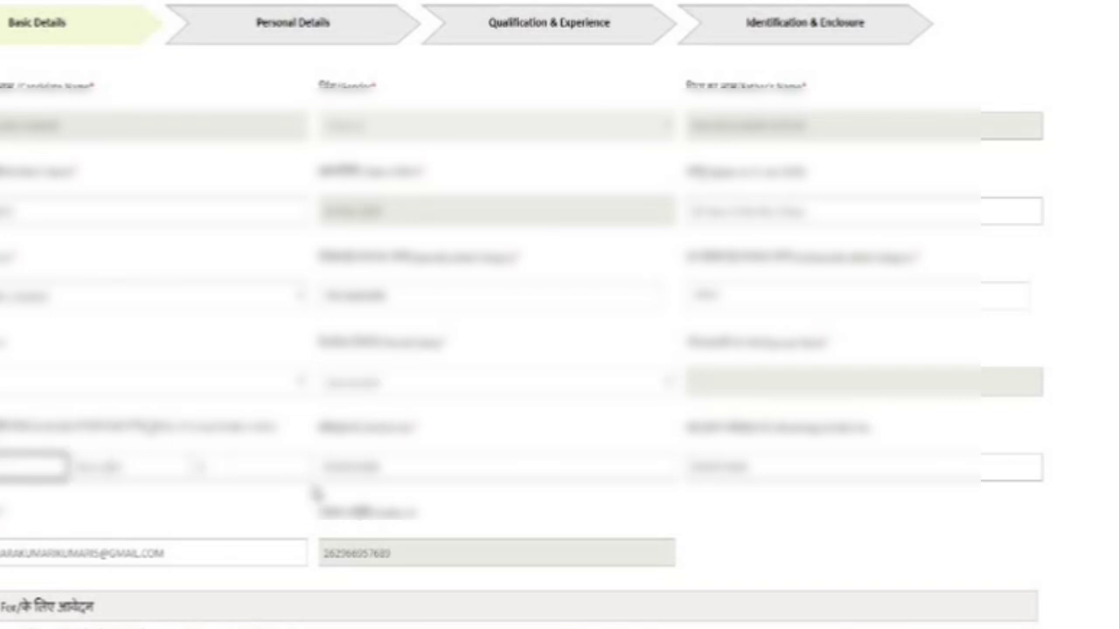
key(Tab)
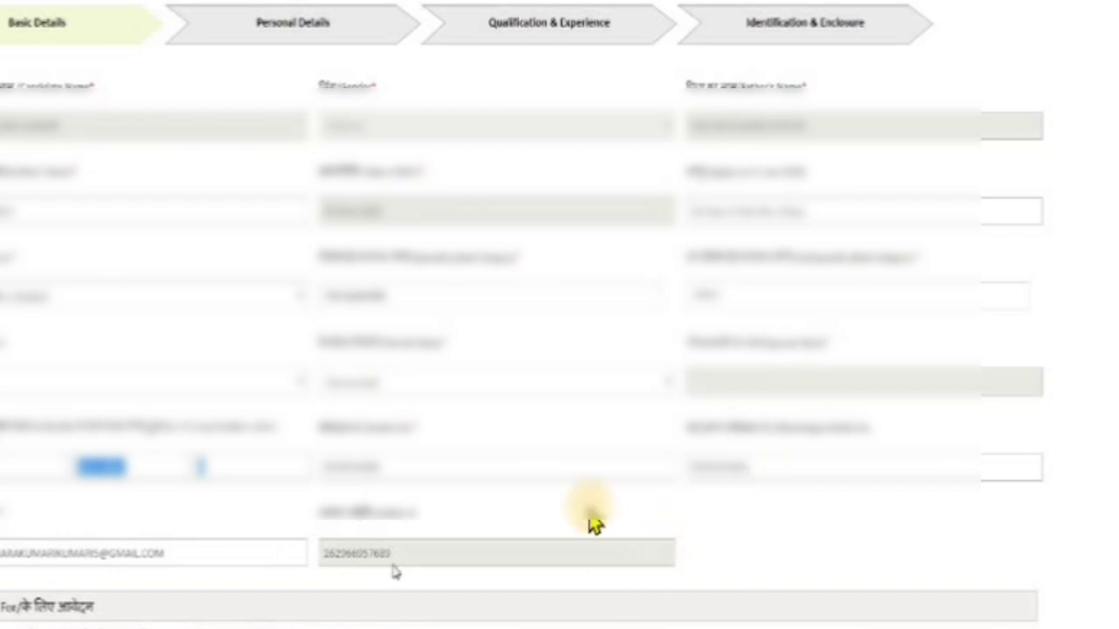
scroll(55, 559, down, 1)
scroll(17, 577, down, 3)
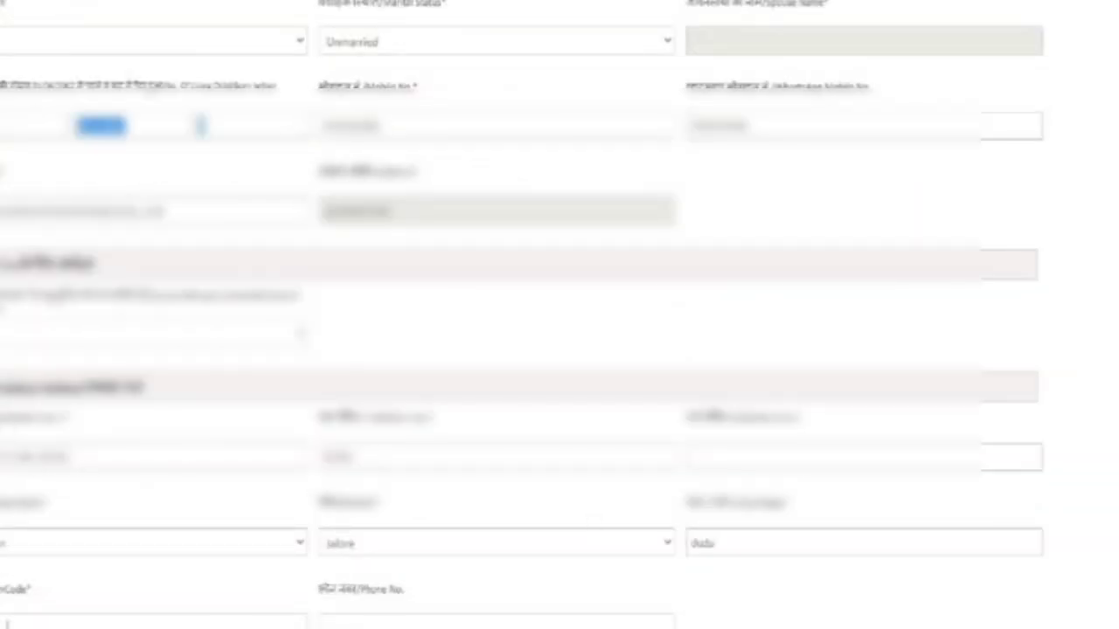
scroll(519, 314, down, 1)
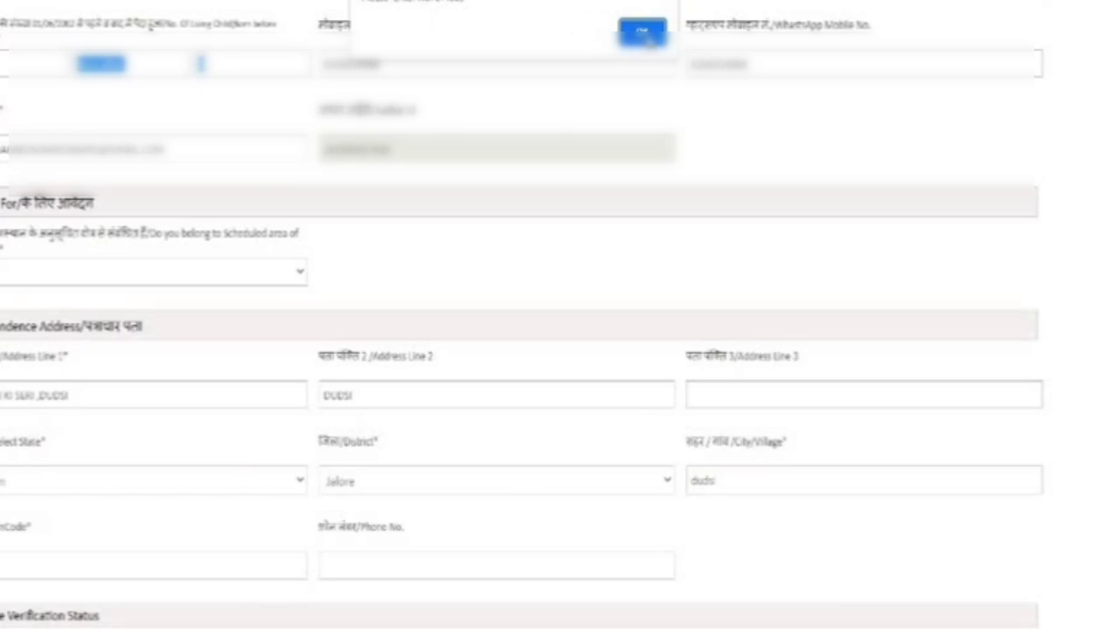
Enter 8 in the children field, save Basic Details, and confirm mobile number and email.
click(641, 32)
scroll(140, 254, up, 2)
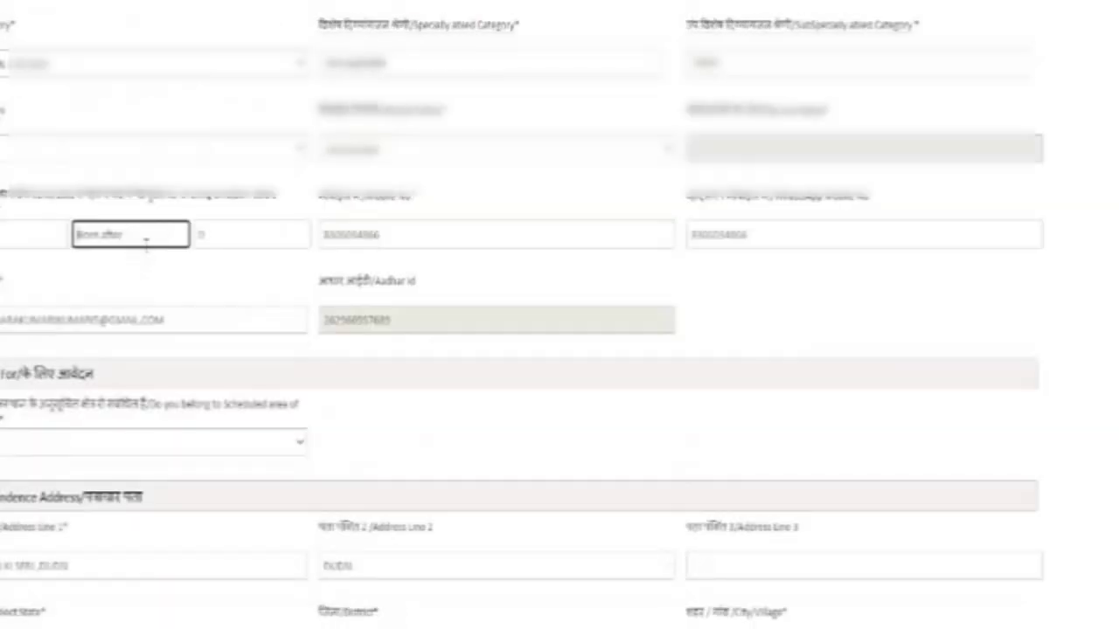
text(8)
scroll(479, 622, down, 2)
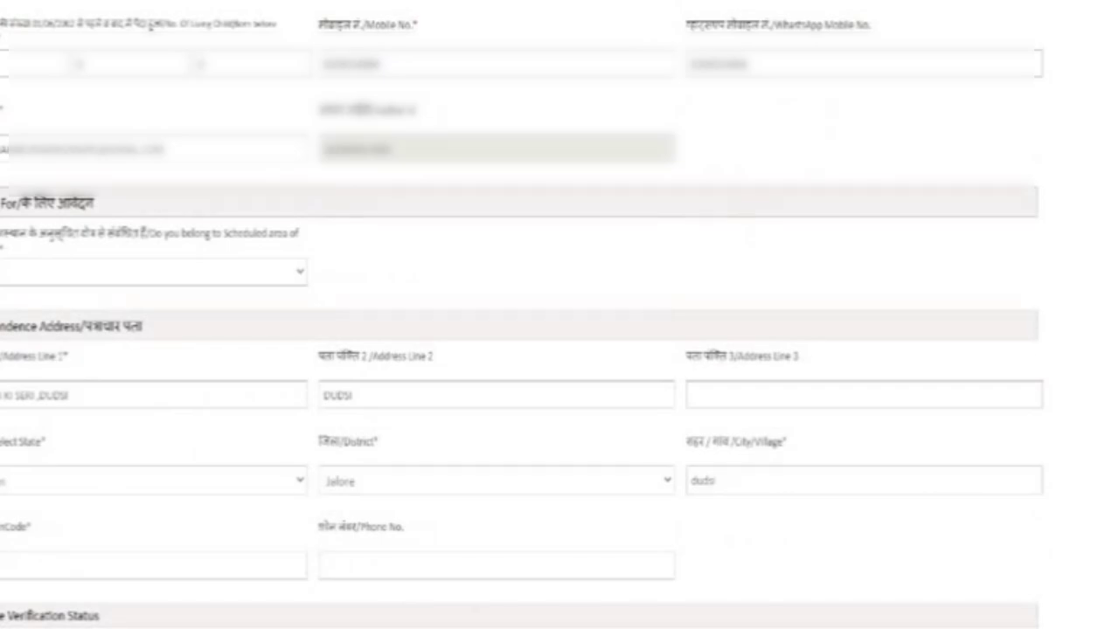
click(690, 570)
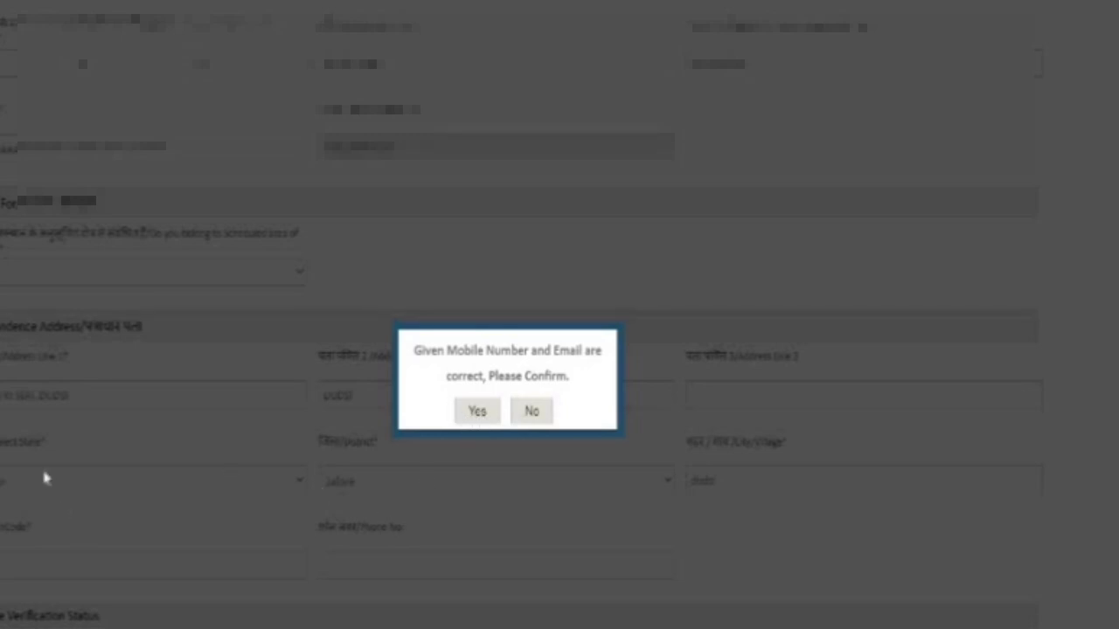
click(477, 412)
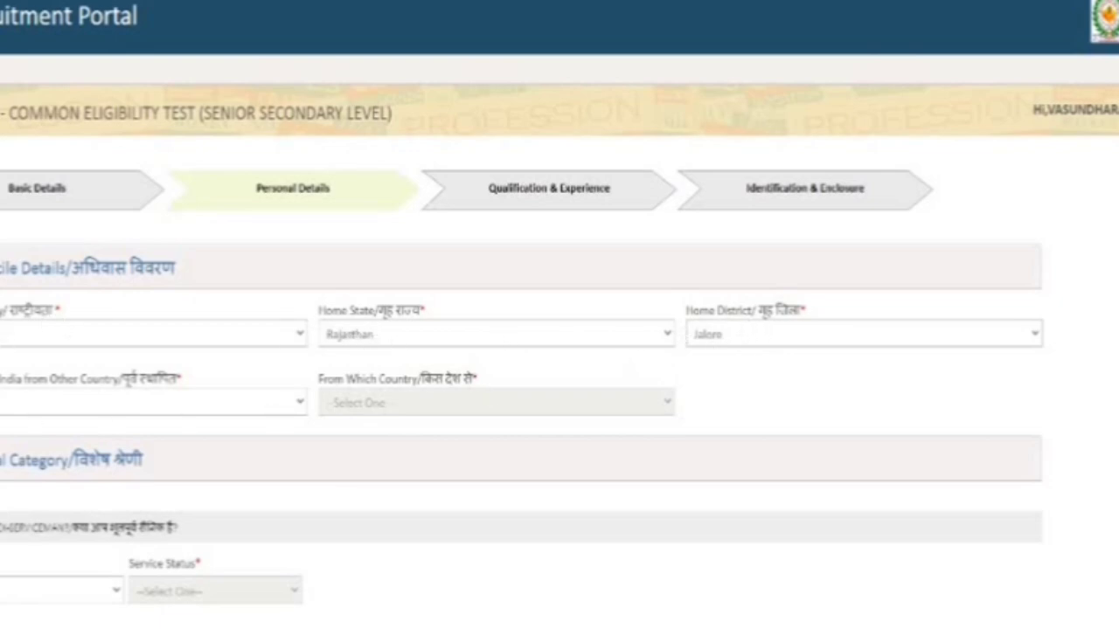
Scroll down through the Personal Details domicile section.
scroll(62, 546, down, 2)
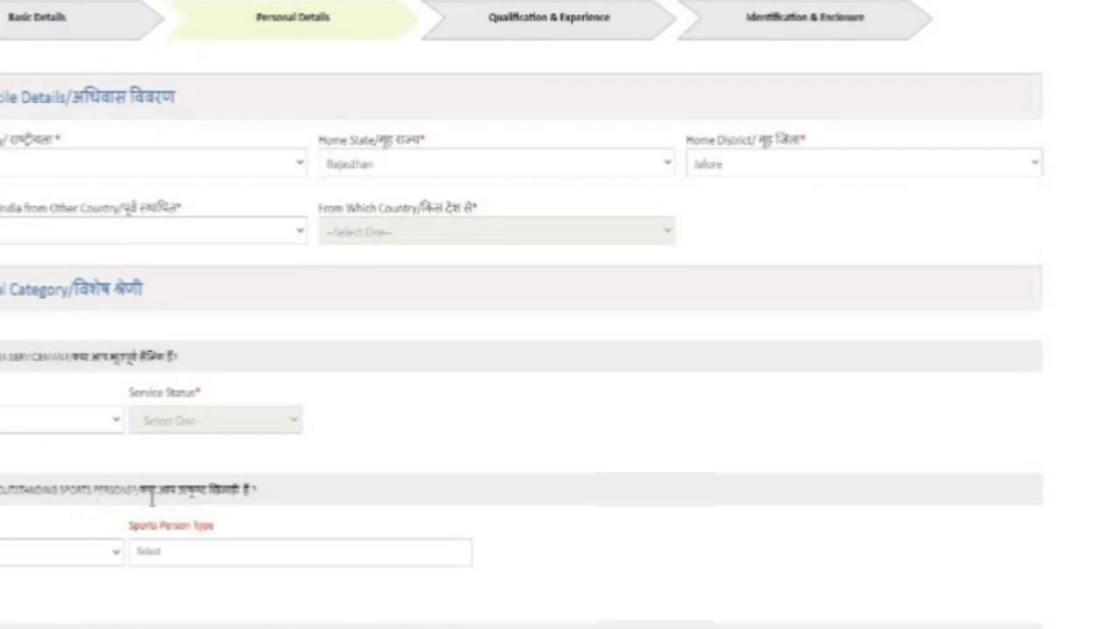
scroll(175, 595, down, 2)
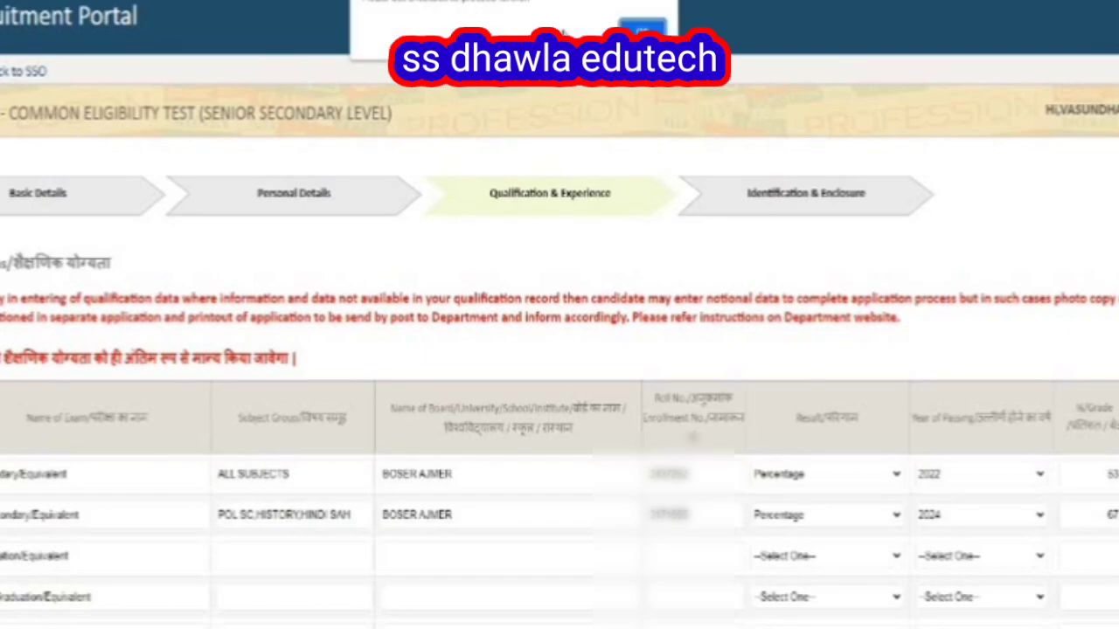
Dismiss the alert on the Qualification & Experience step.
key(Return)
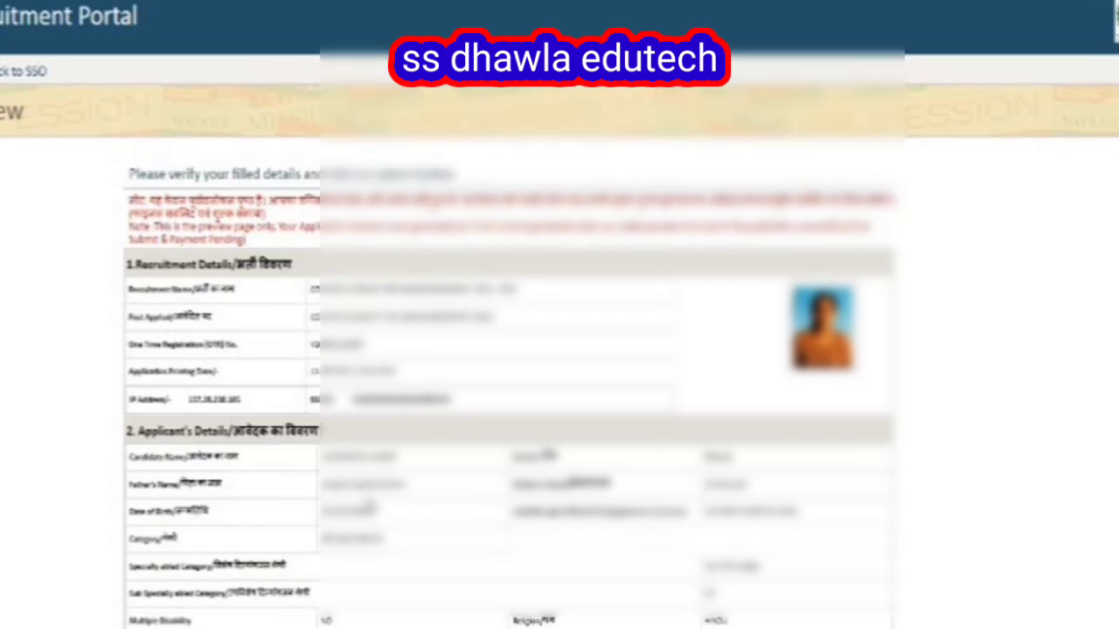
Review the application preview and tick the Declaration checkbox.
scroll(670, 516, down, 2)
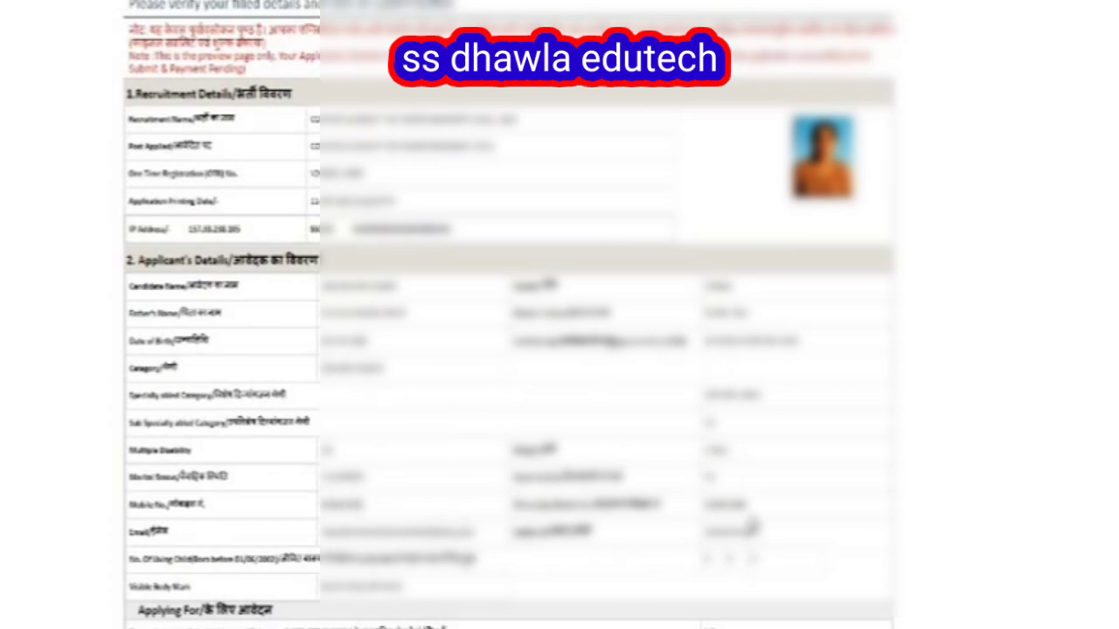
scroll(735, 522, down, 1)
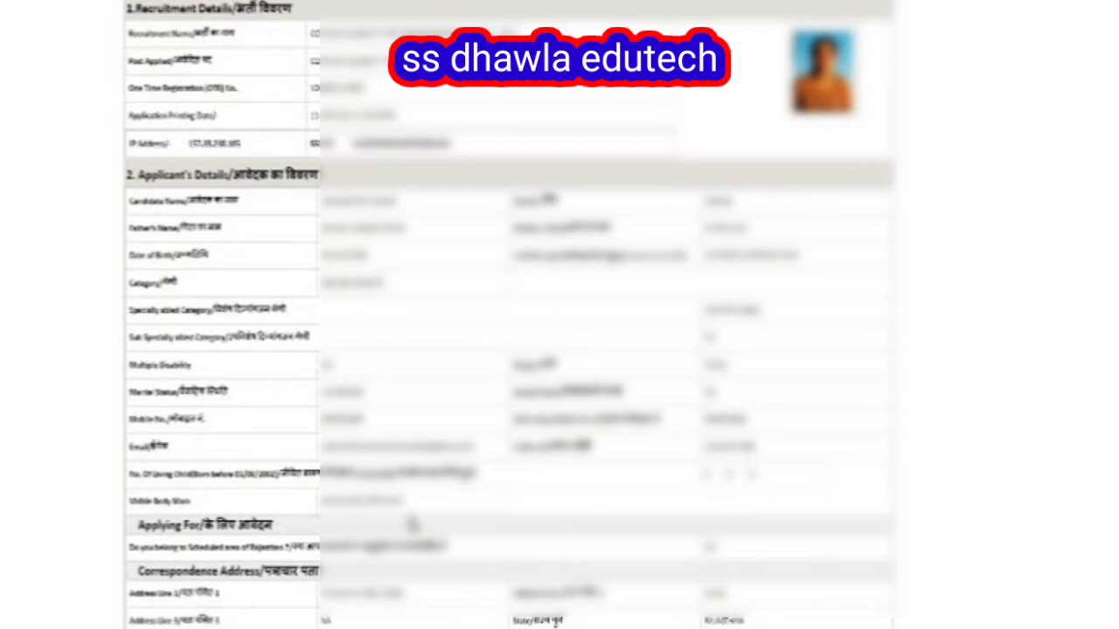
scroll(708, 503, down, 3)
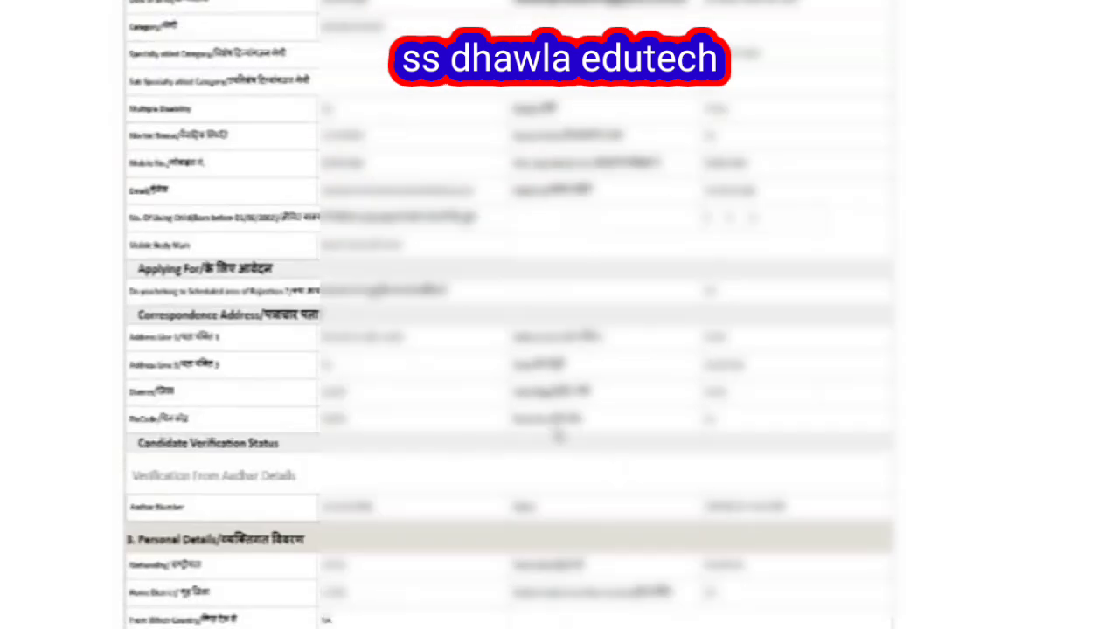
scroll(544, 386, down, 5)
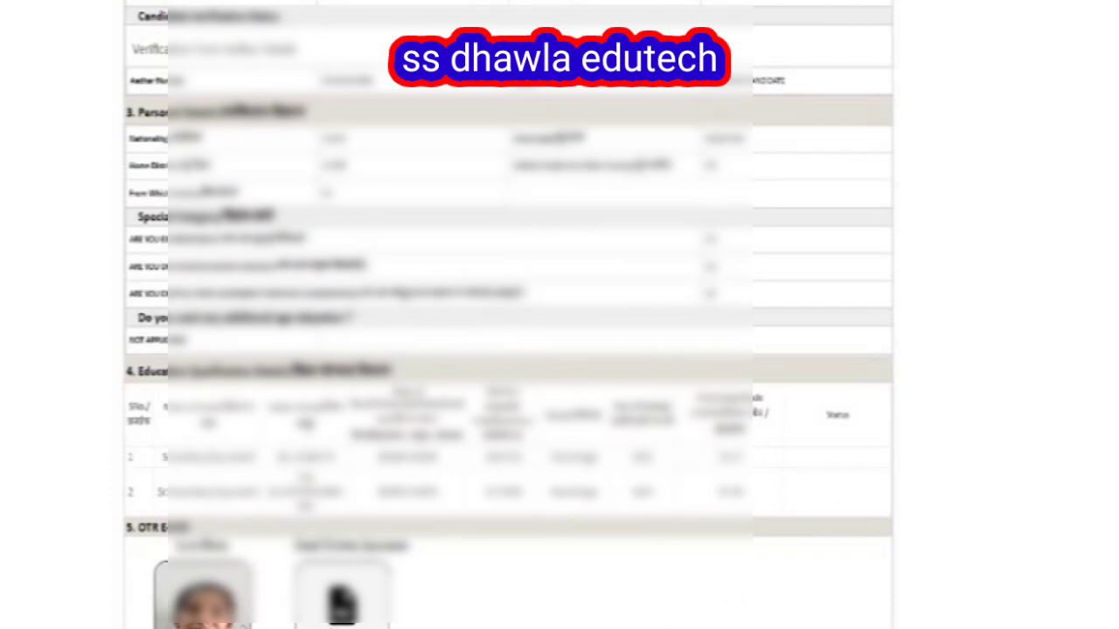
scroll(315, 623, down, 2)
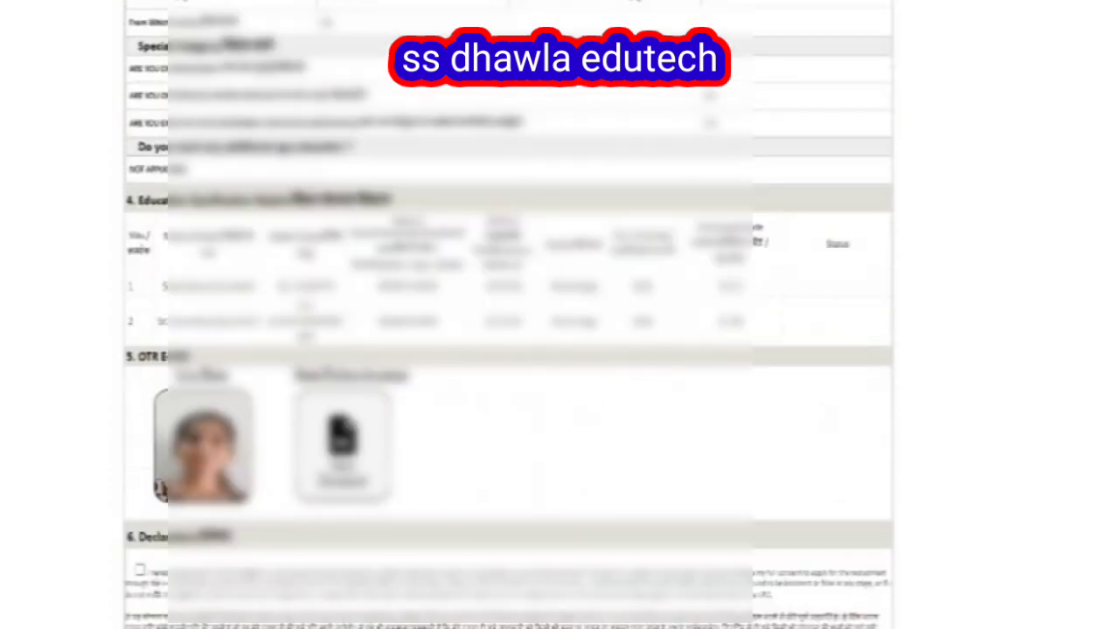
click(140, 570)
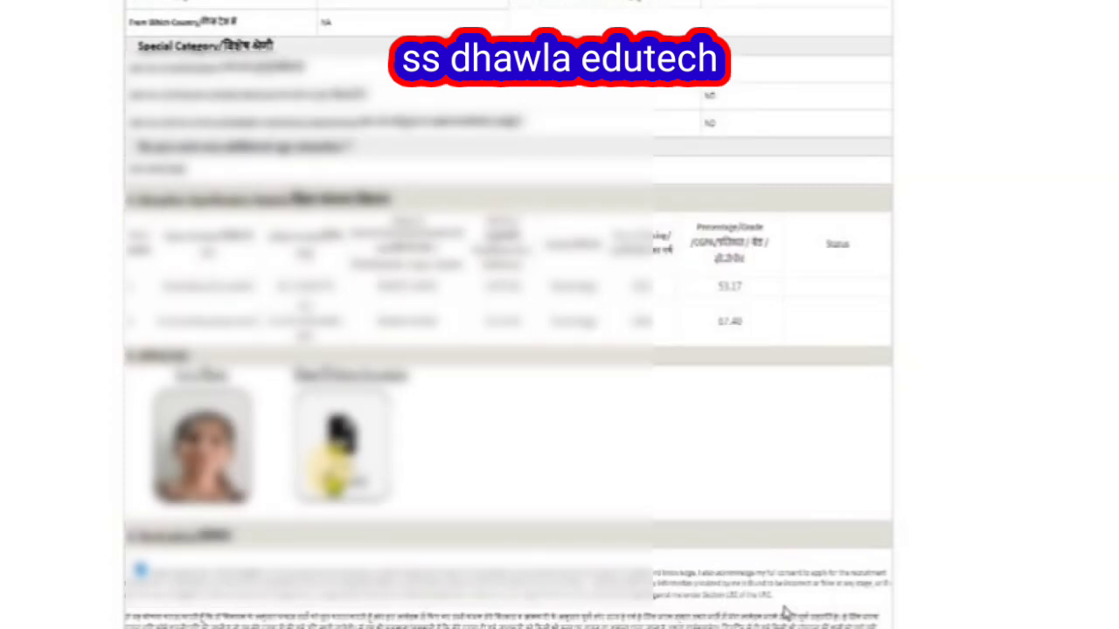
scroll(784, 612, up, 1)
scroll(784, 611, up, 2)
scroll(755, 592, down, 4)
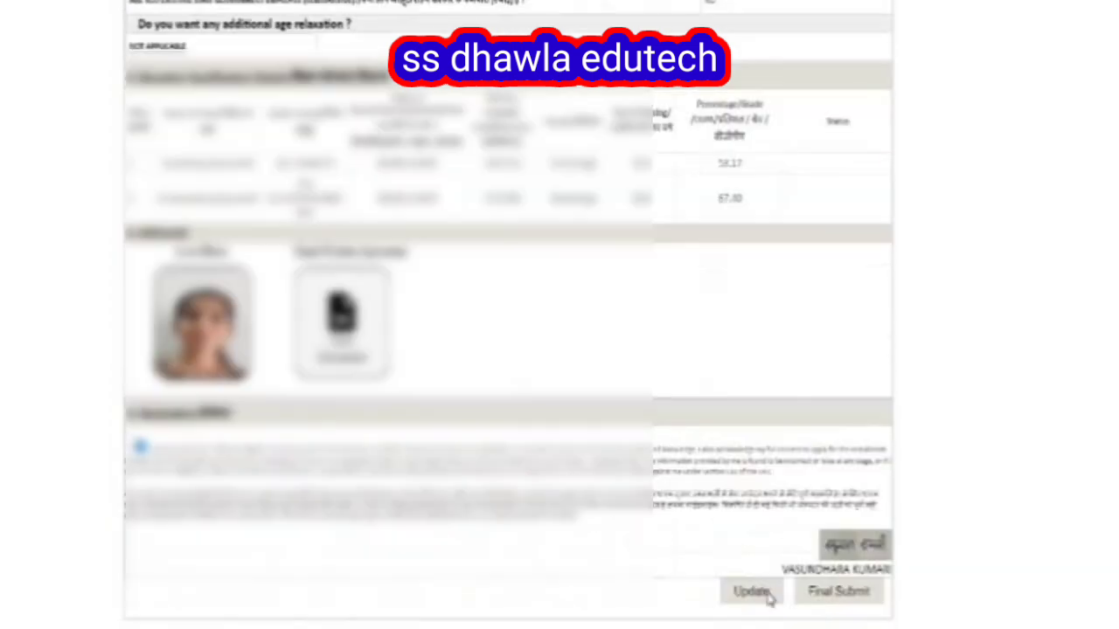
Final-submit the application, confirm, and verify it with the autofilled OTP.
click(835, 594)
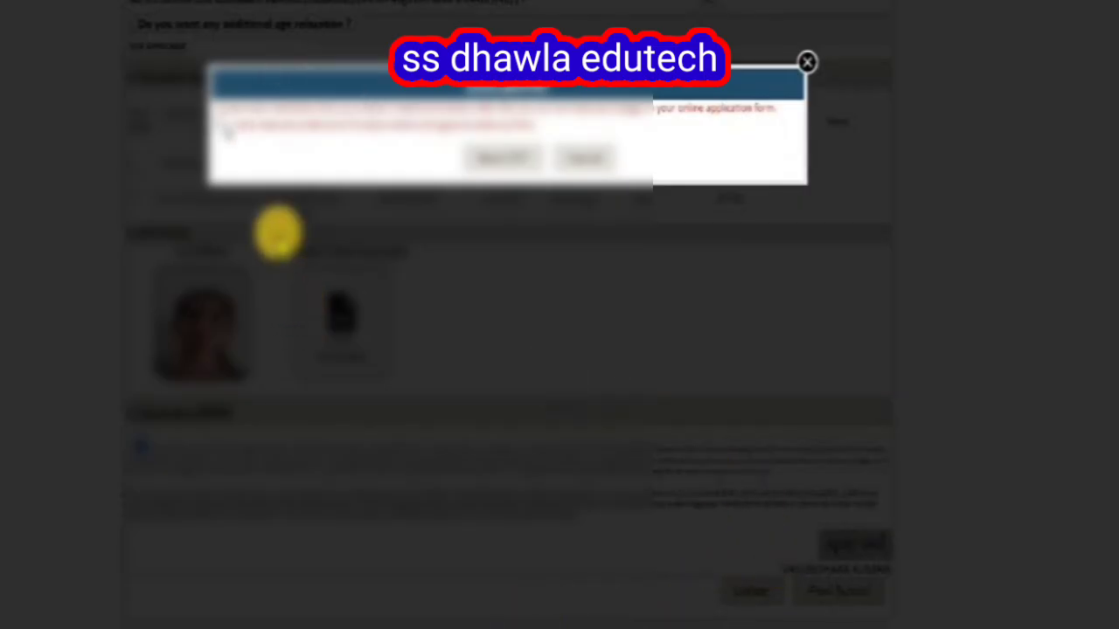
click(503, 158)
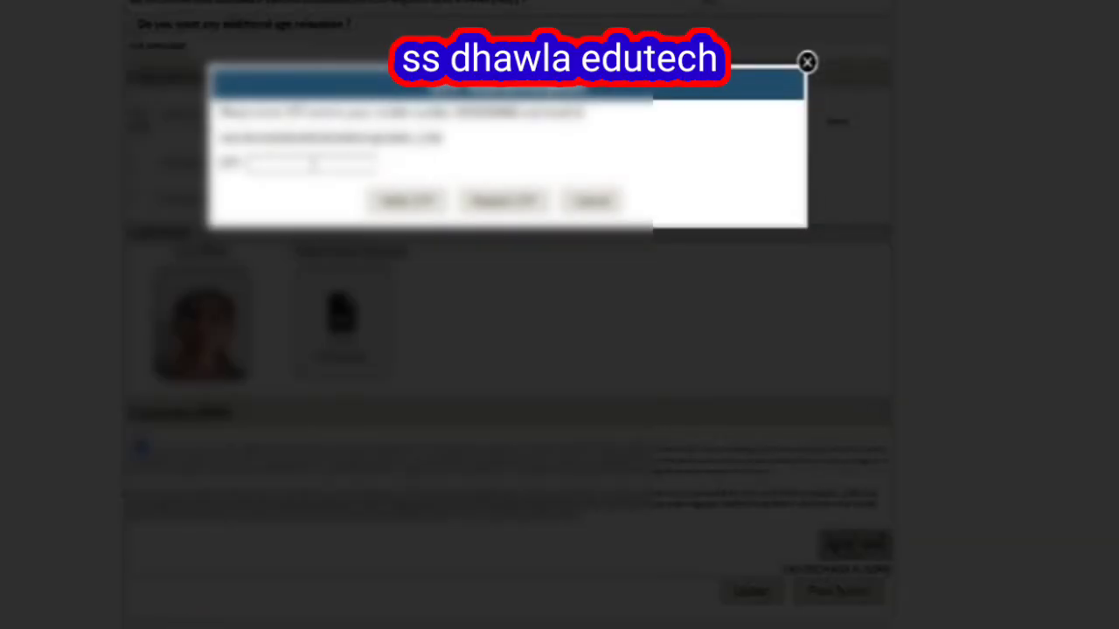
click(294, 163)
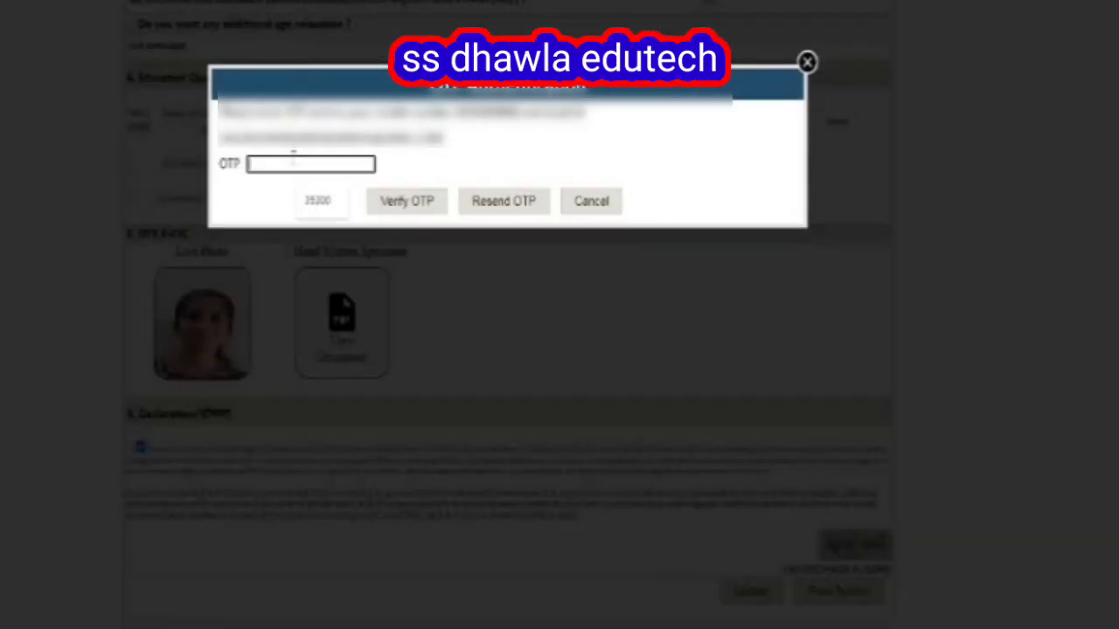
click(318, 201)
click(390, 203)
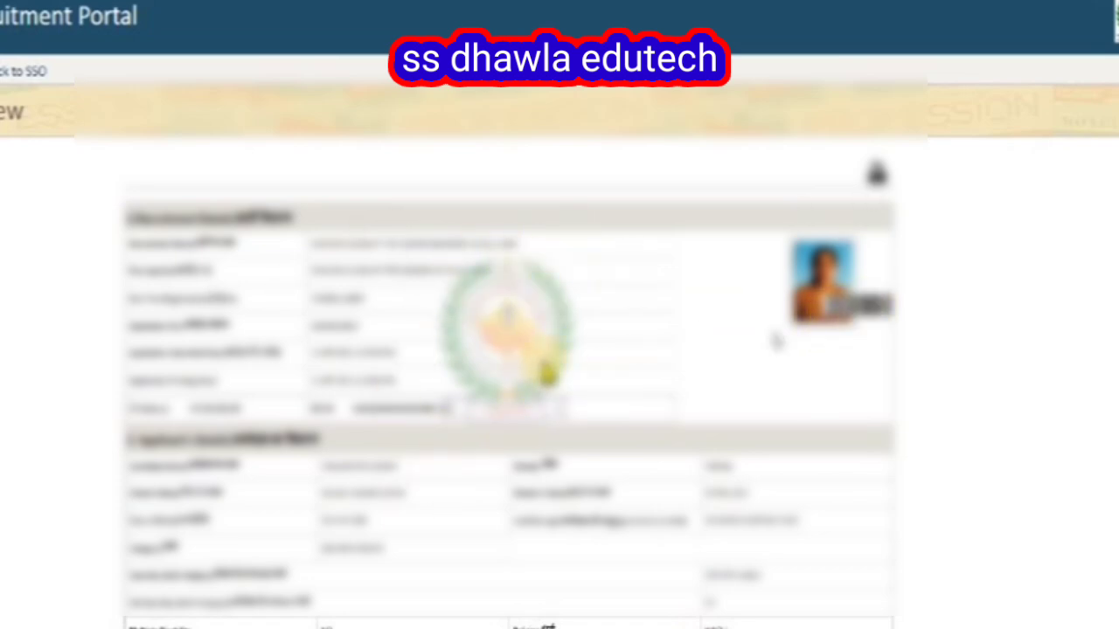
scroll(904, 162, down, 2)
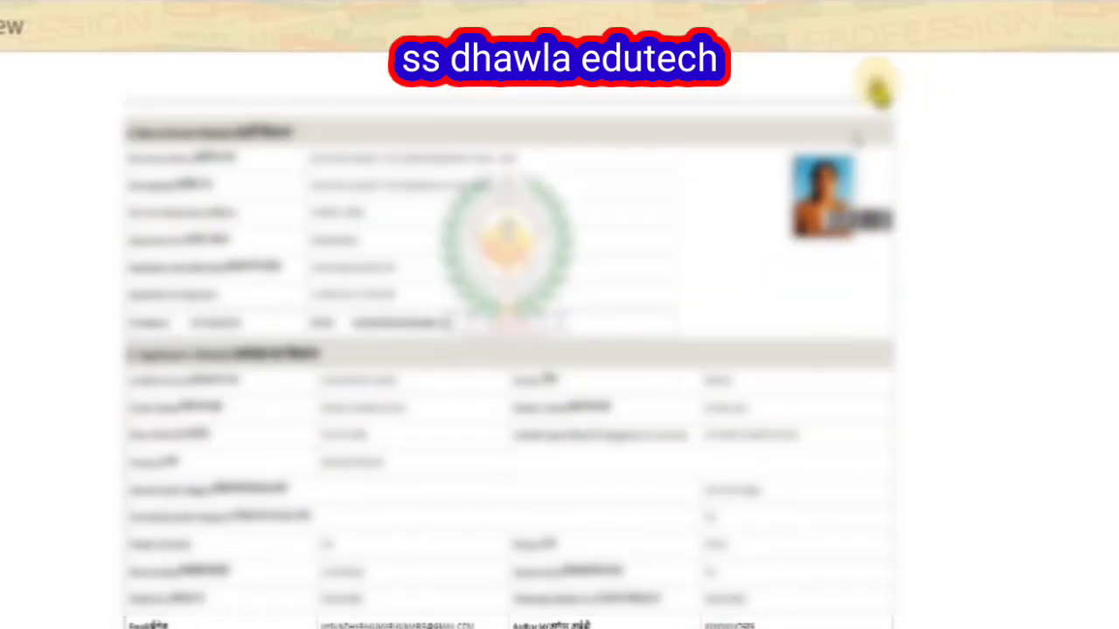
scroll(875, 84, down, 6)
scroll(662, 345, down, 15)
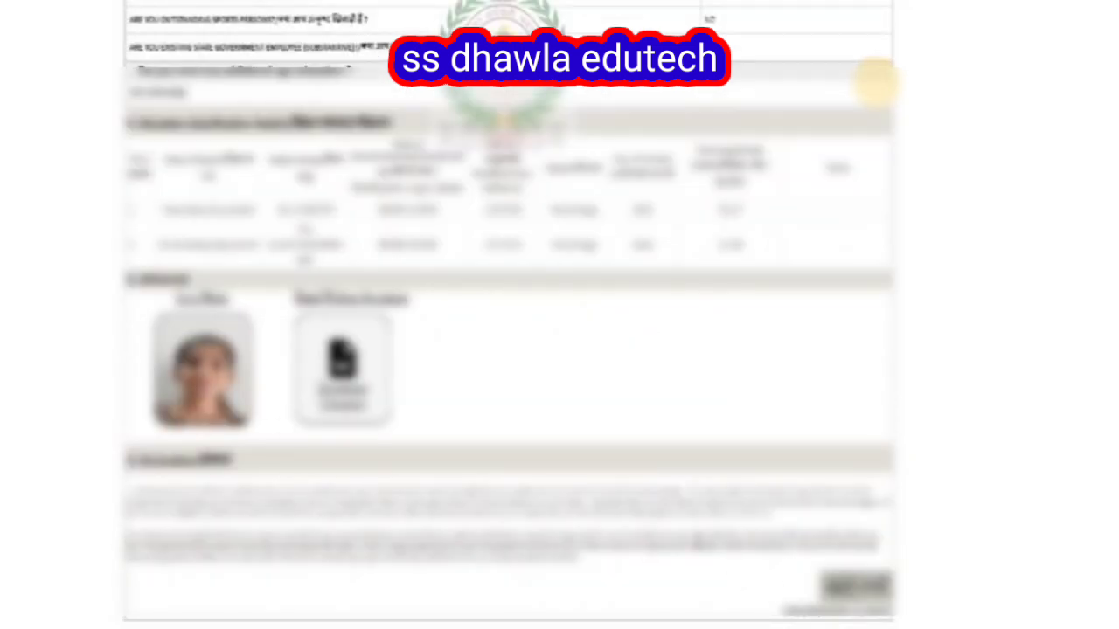
scroll(672, 538, up, 4)
scroll(499, 517, up, 12)
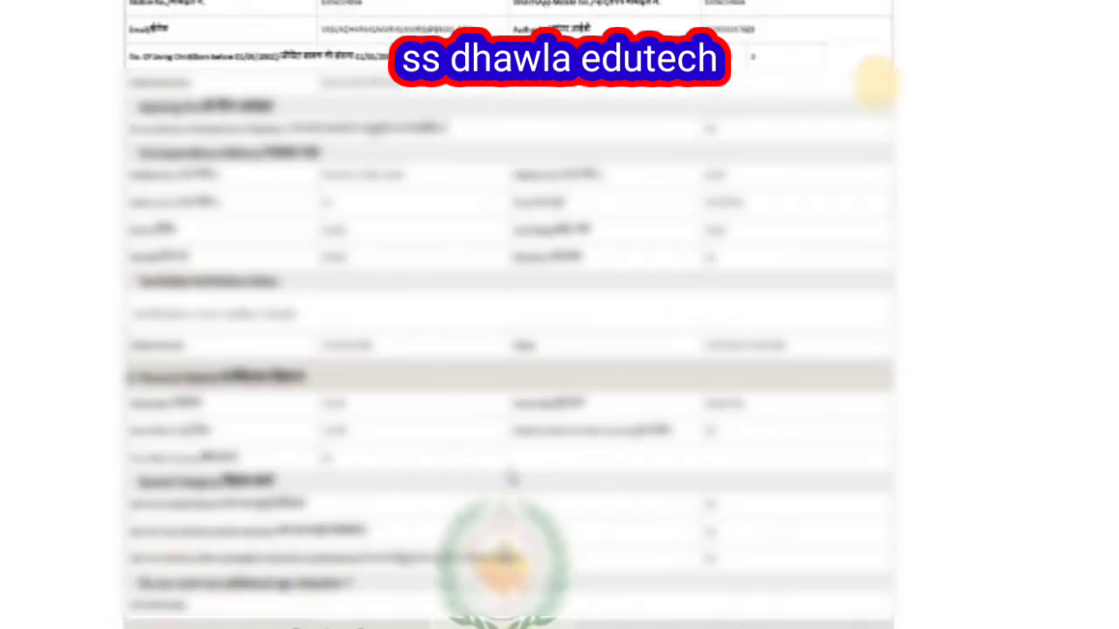
scroll(604, 398, up, 10)
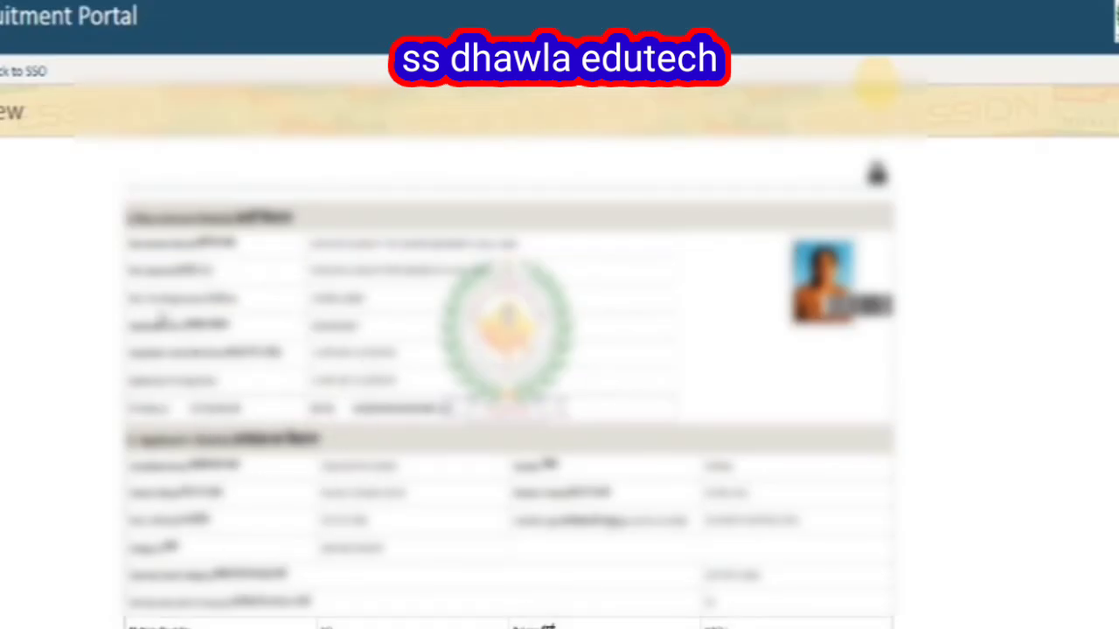
Open printing for the submitted application again and dismiss the printer error.
click(876, 180)
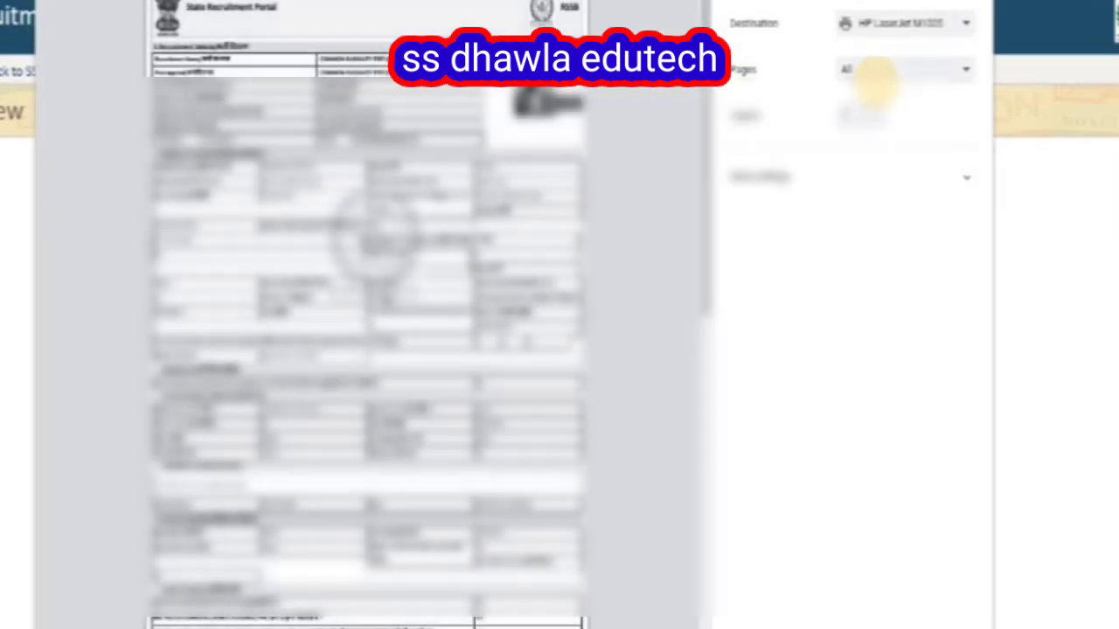
scroll(408, 392, down, 6)
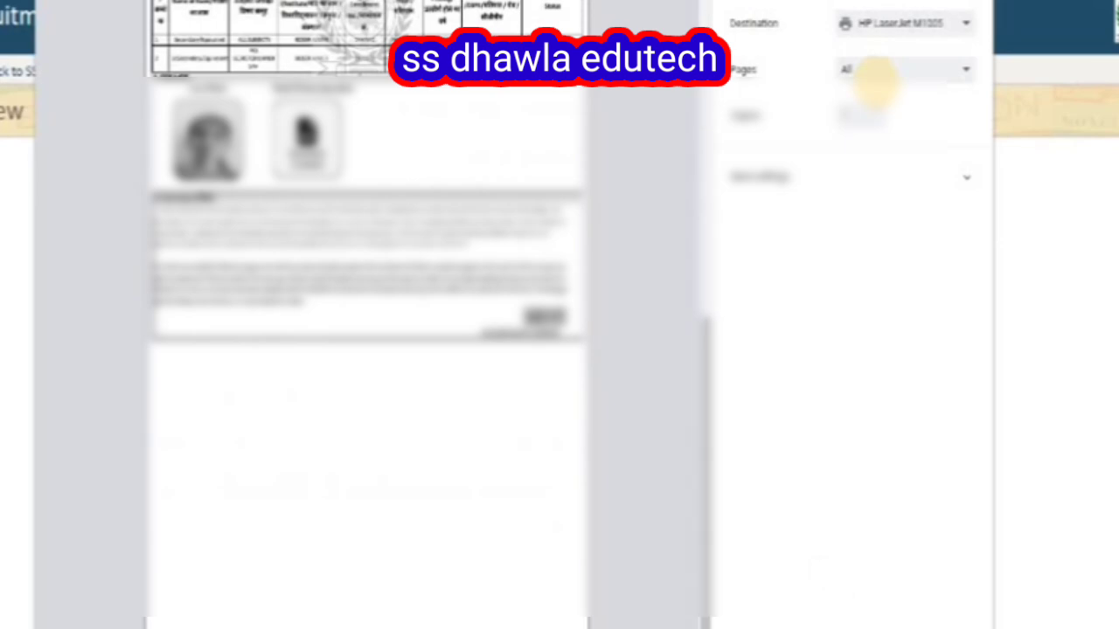
key(Escape)
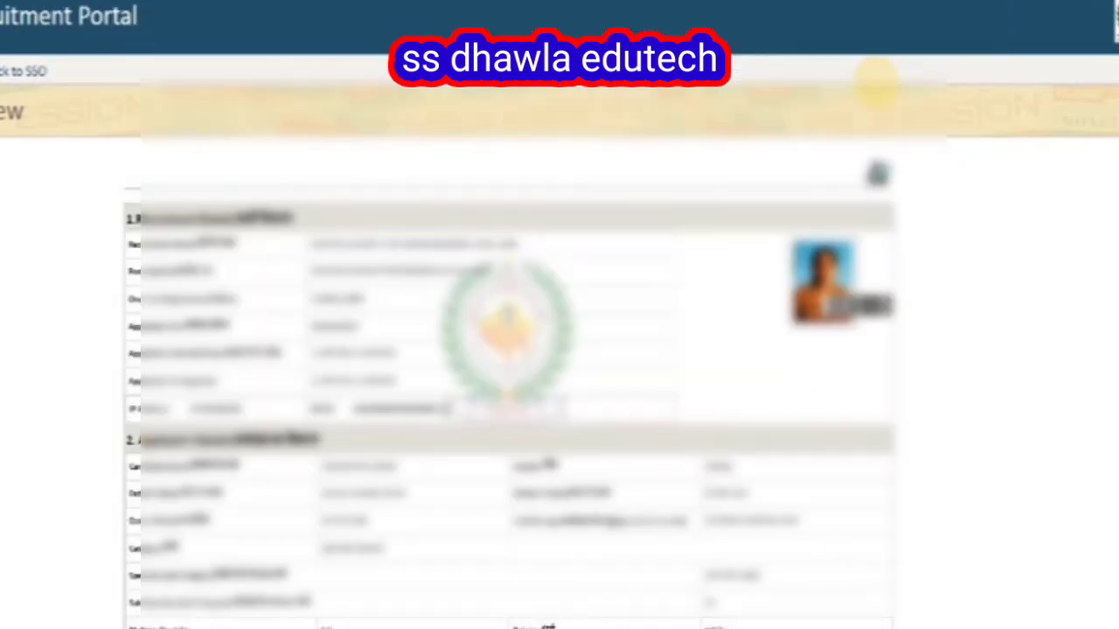
click(877, 174)
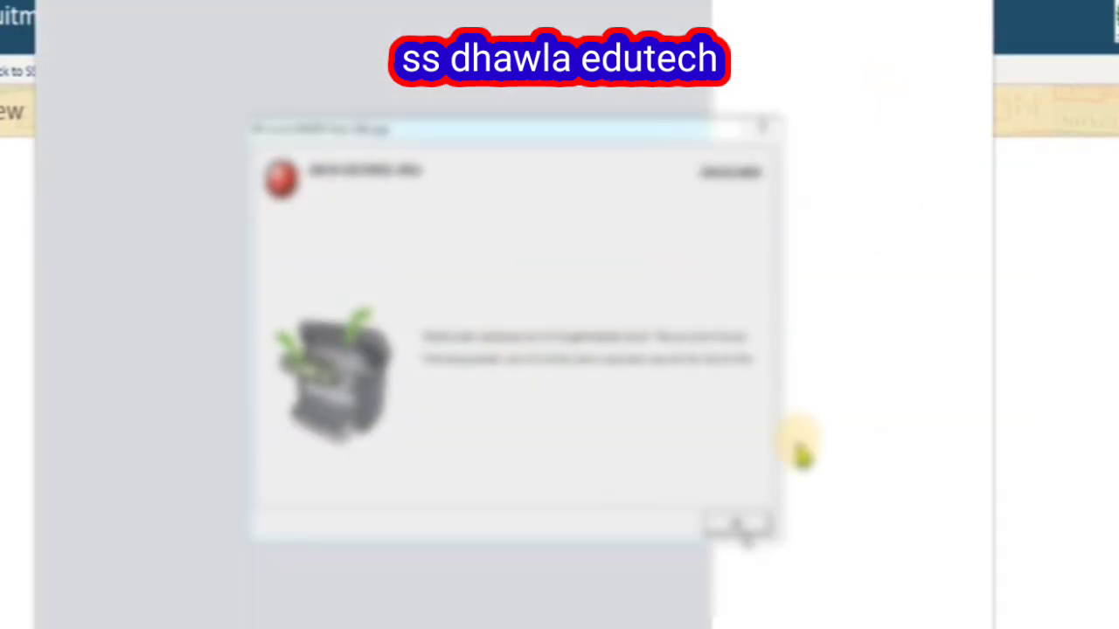
click(736, 523)
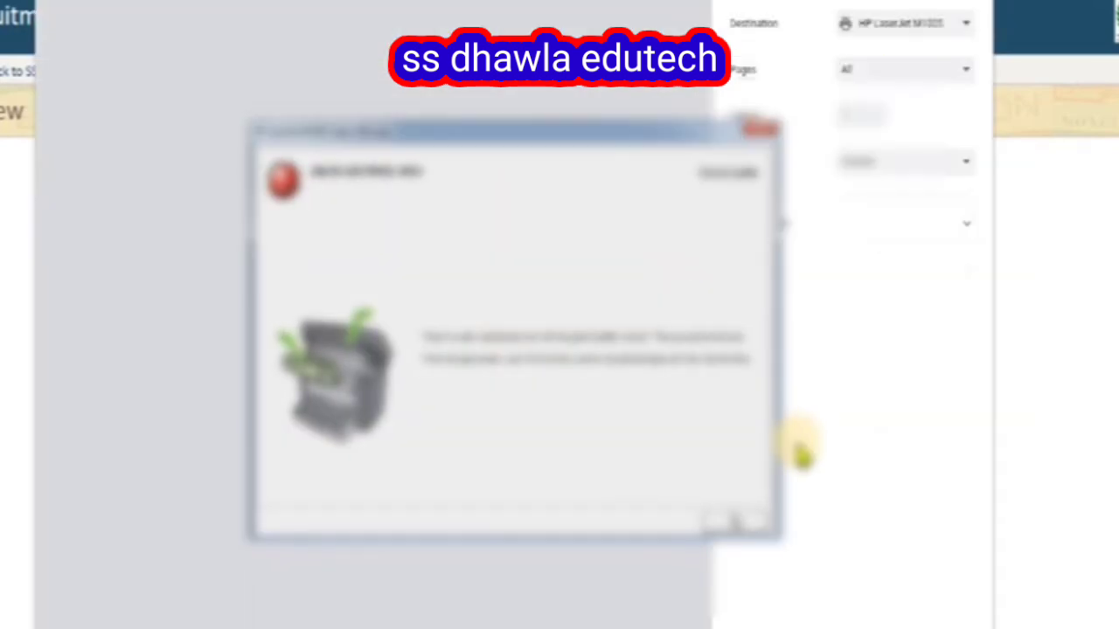
Set the print destination to Save as PDF and save the application.
click(881, 26)
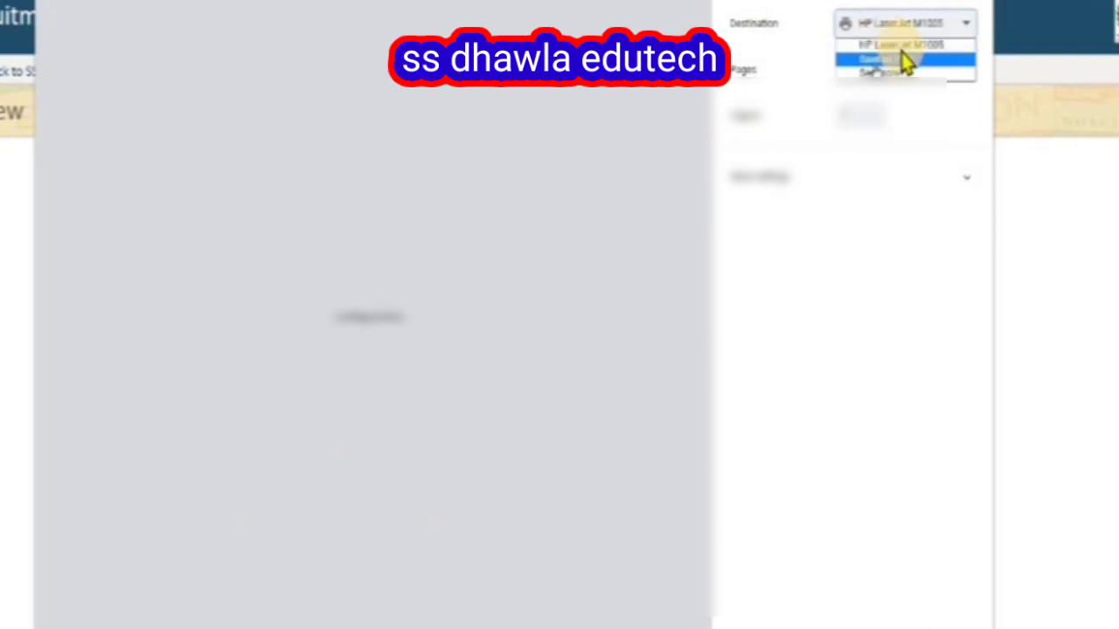
click(904, 59)
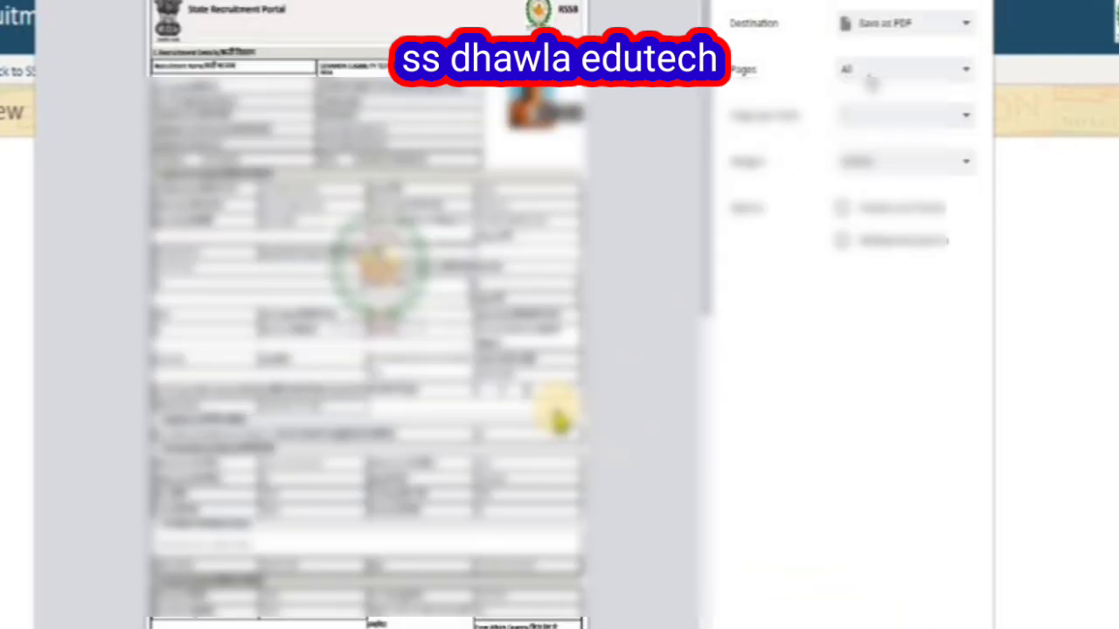
click(909, 626)
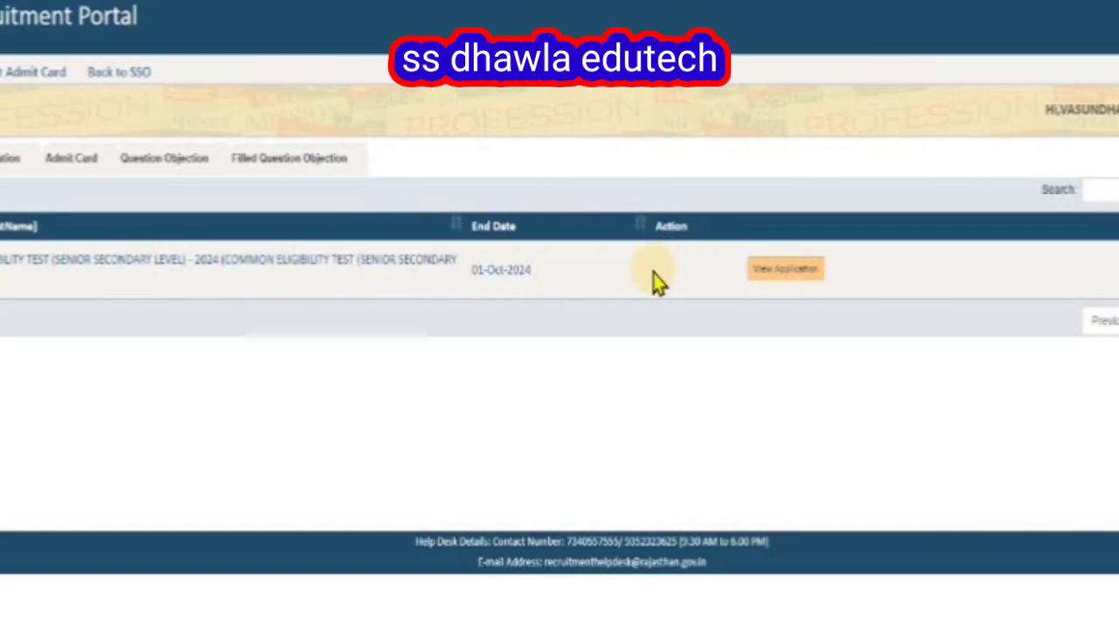
View the submitted Common Eligibility Test application and scroll back to its top.
click(777, 268)
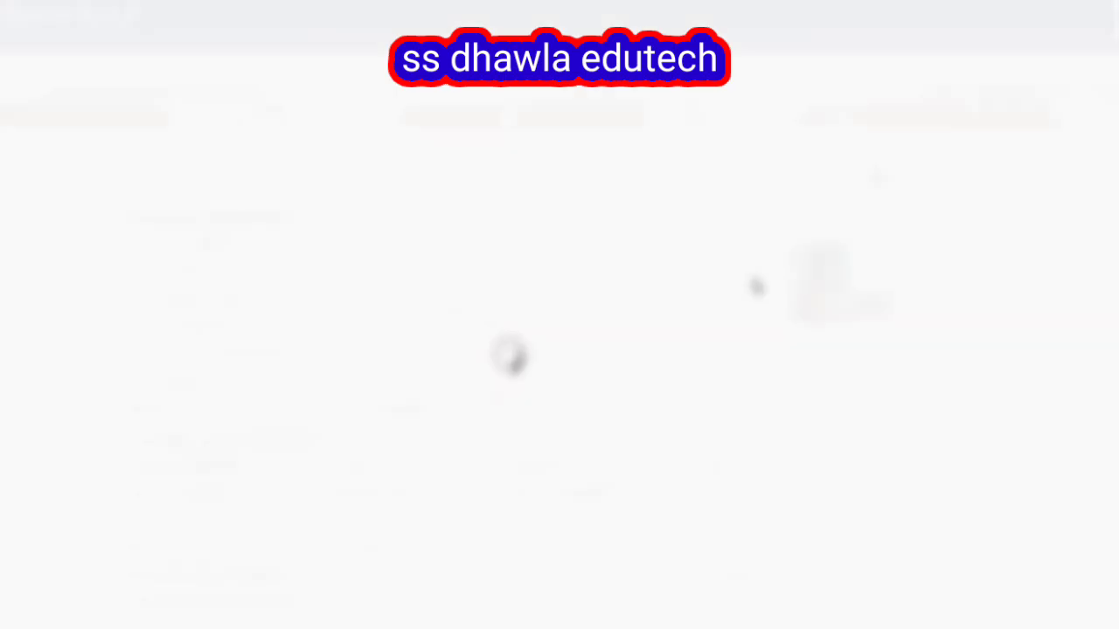
scroll(522, 340, down, 14)
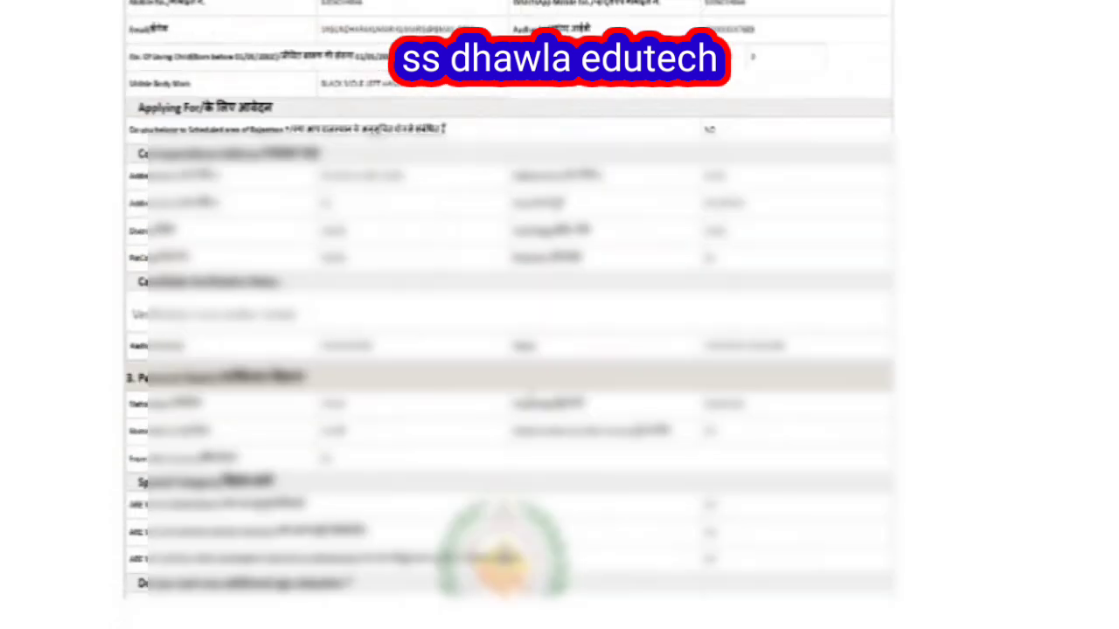
scroll(535, 408, up, 13)
scroll(559, 314, up, 2)
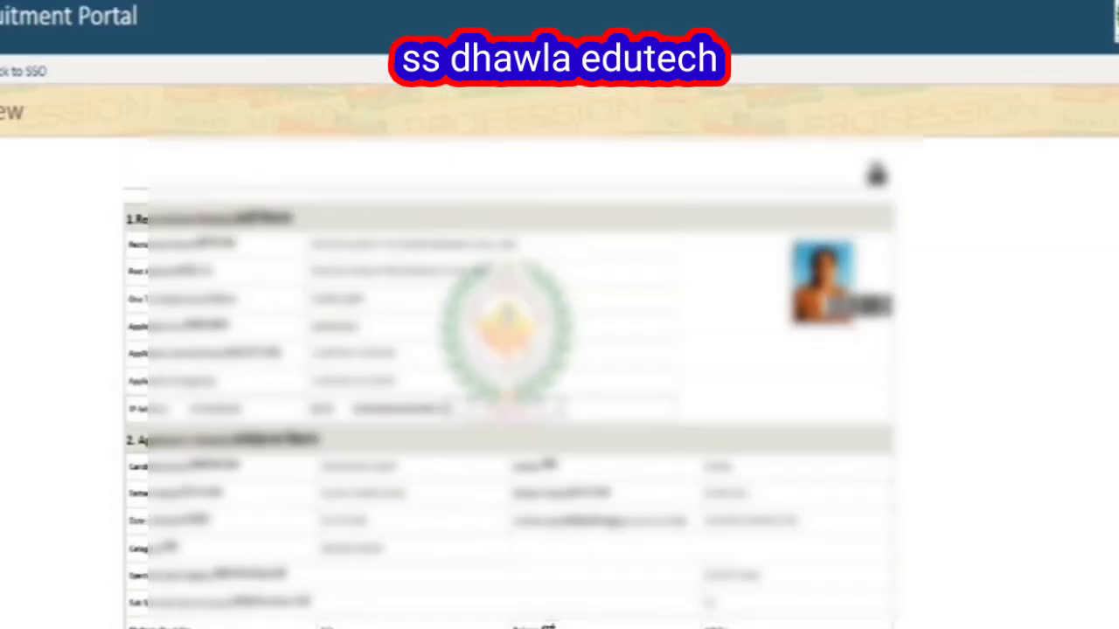